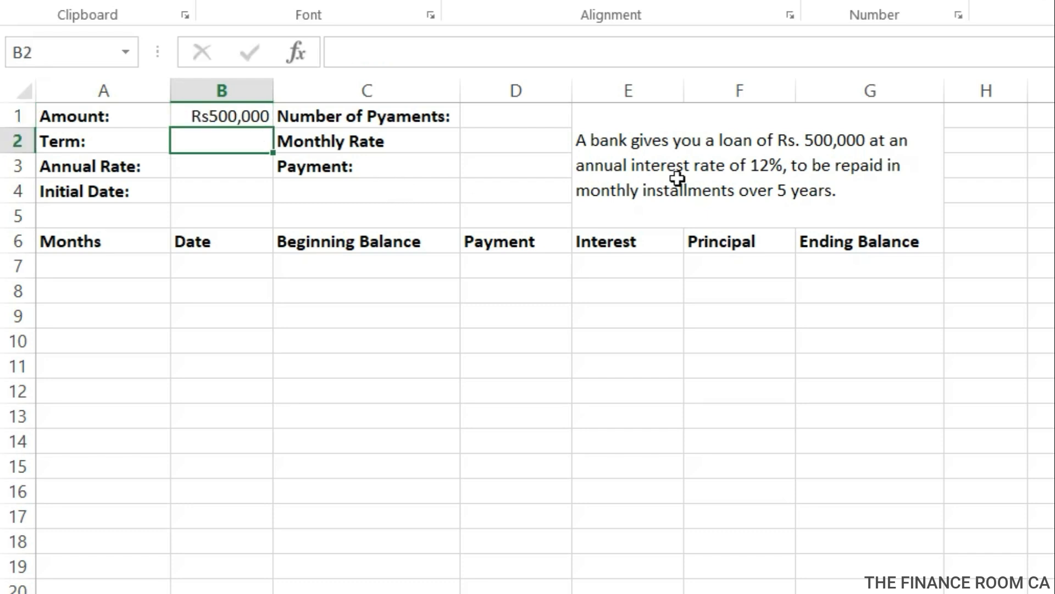
# Enter the loan term as 5 years in B2 and the annual rate as 12% in B3.
pyautogui.write('5')
pyautogui.press('Return')
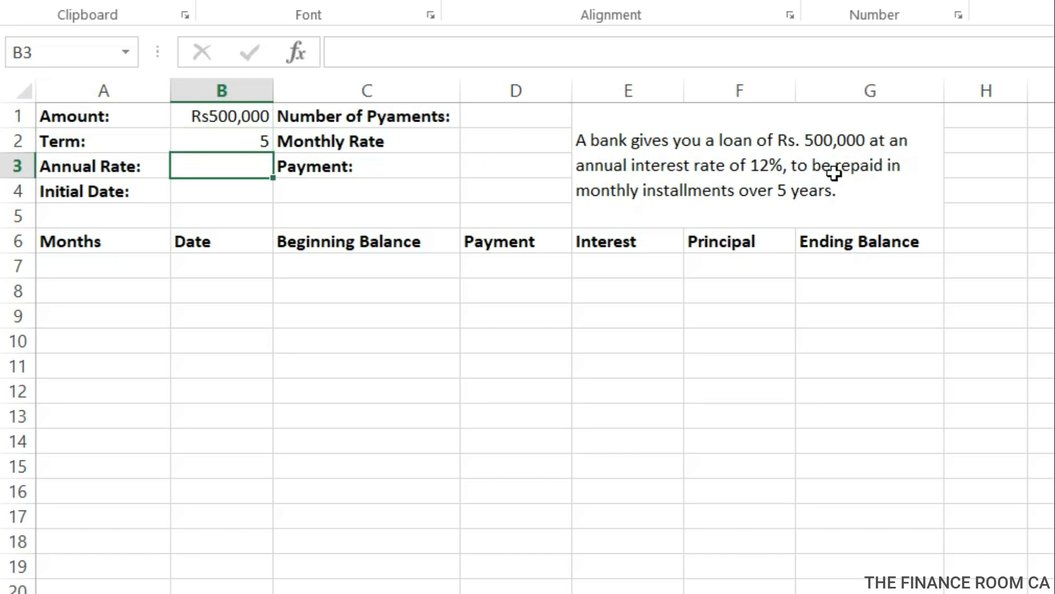
pyautogui.write('12')
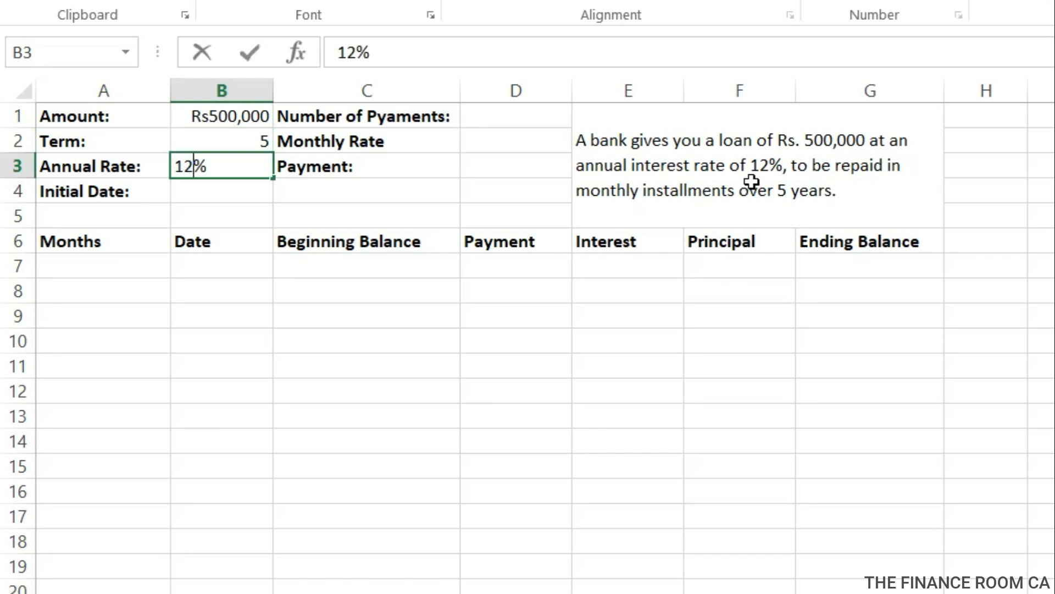
pyautogui.press('Return')
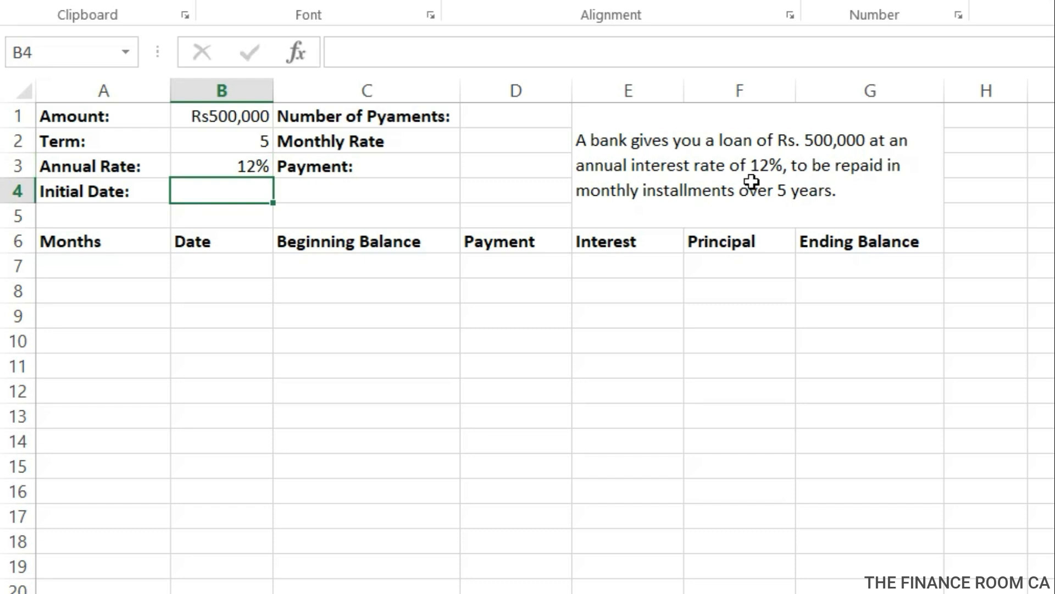
# Enter 1 jan 2010 as the loan's initial date in B4.
pyautogui.write('1')
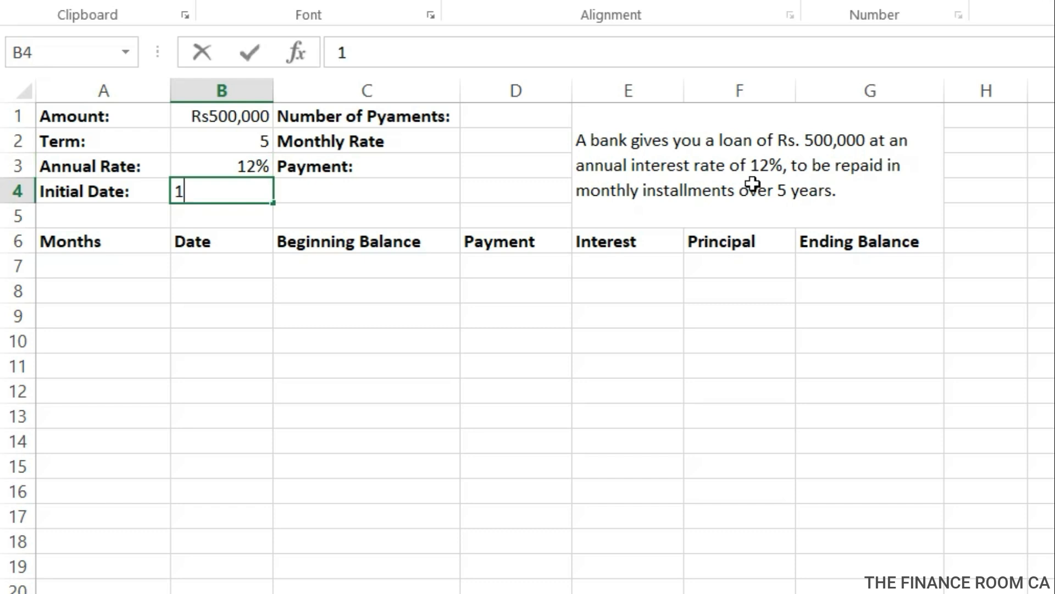
pyautogui.write(' ajn 2010')
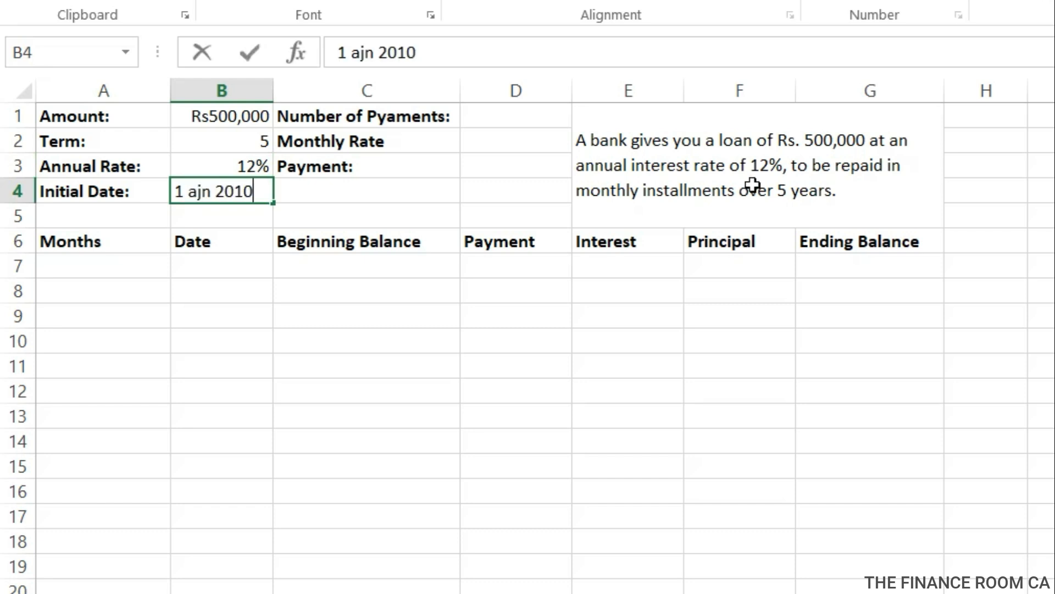
pyautogui.press('Return')
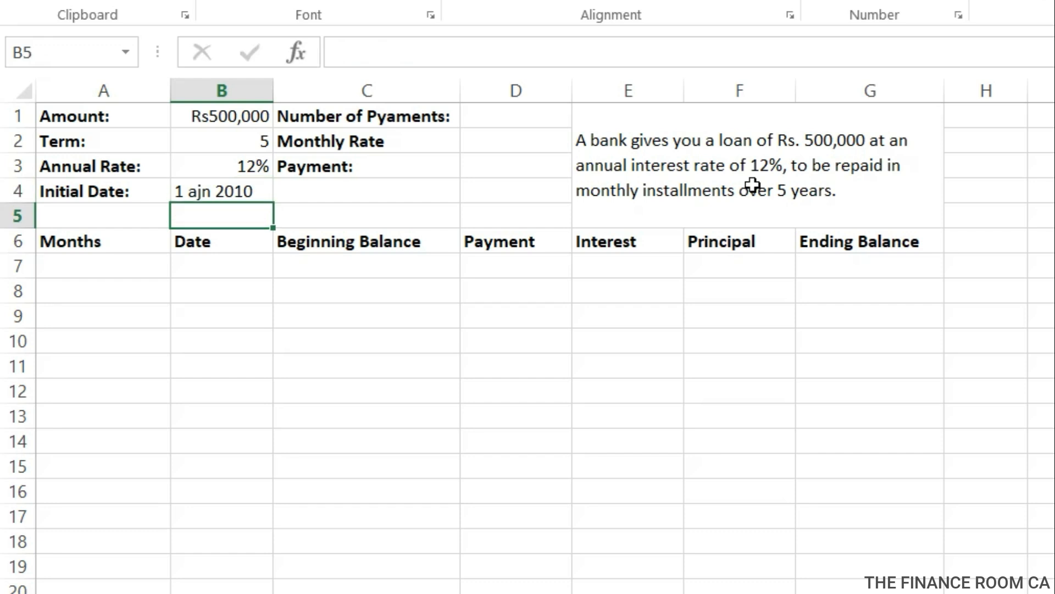
pyautogui.press('Up')
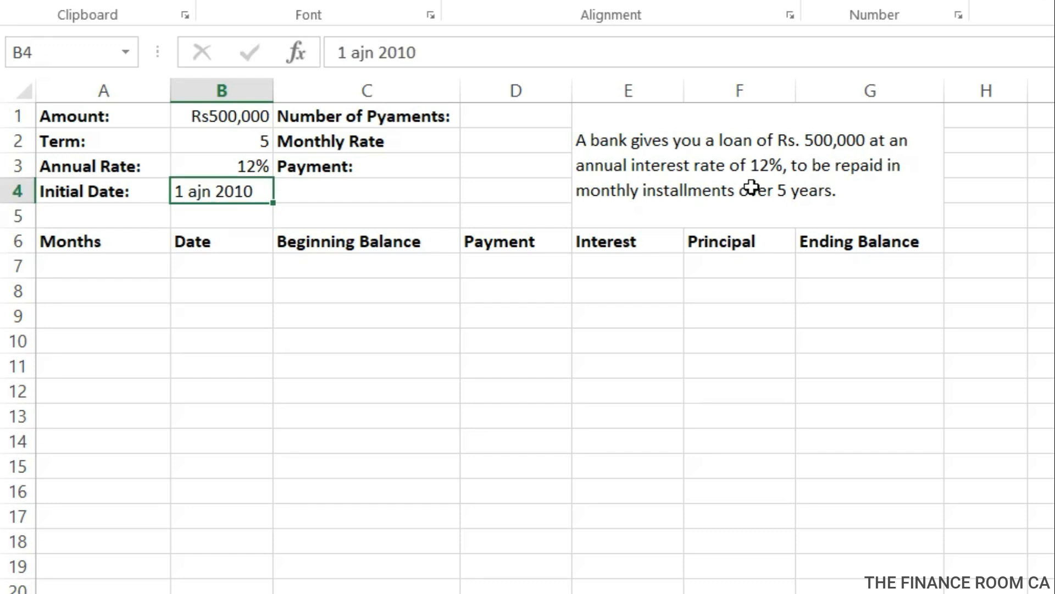
pyautogui.doubleClick(198, 191)
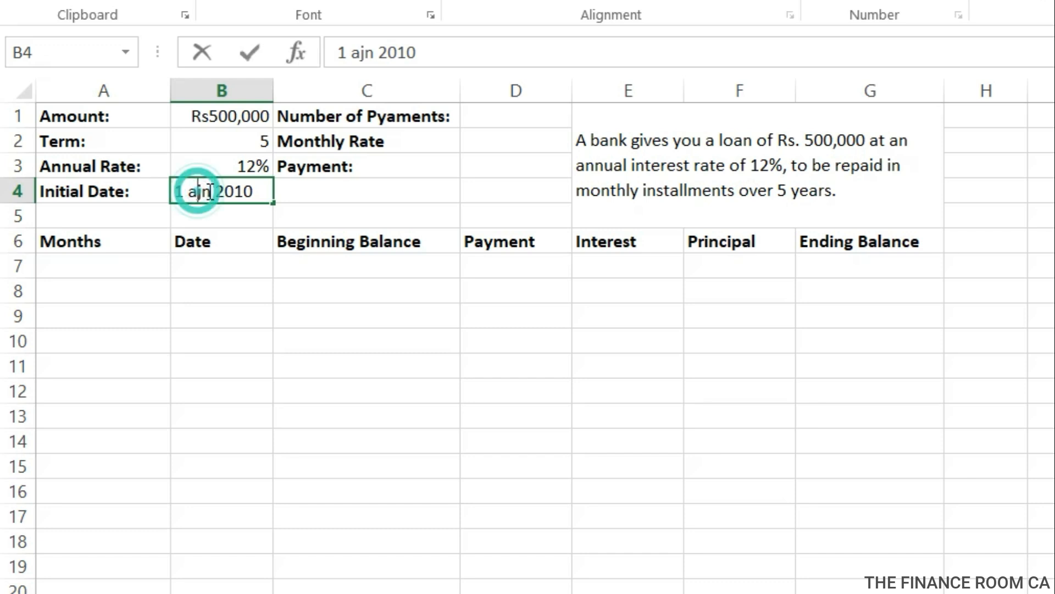
pyautogui.press('BackSpace')
pyautogui.press('Right')
pyautogui.write('a')
pyautogui.press('Return')
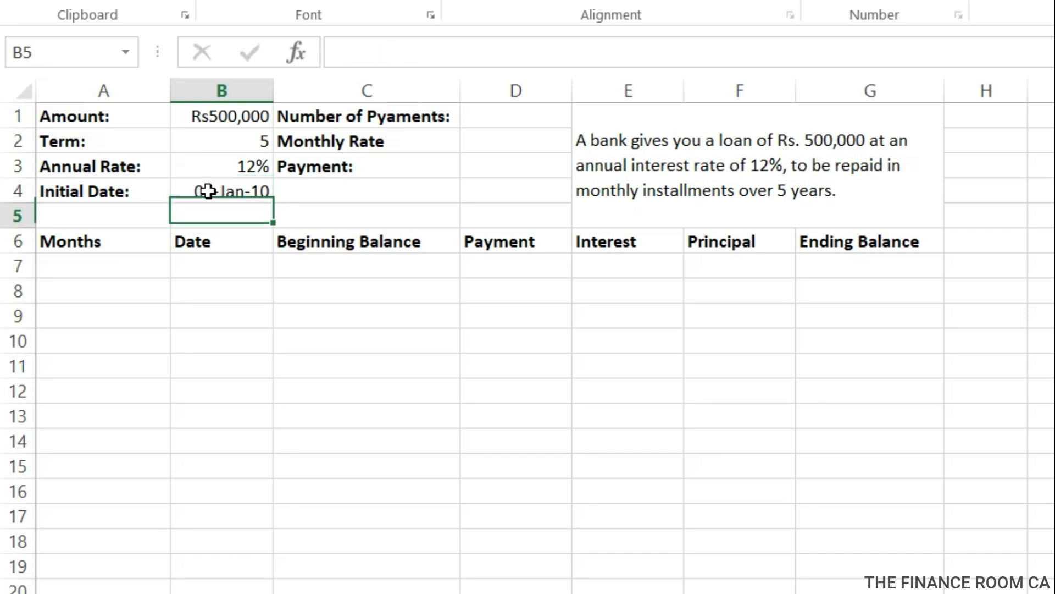
# Calculate the number of payments in D1 with the formula =B2*12.
pyautogui.click(472, 121)
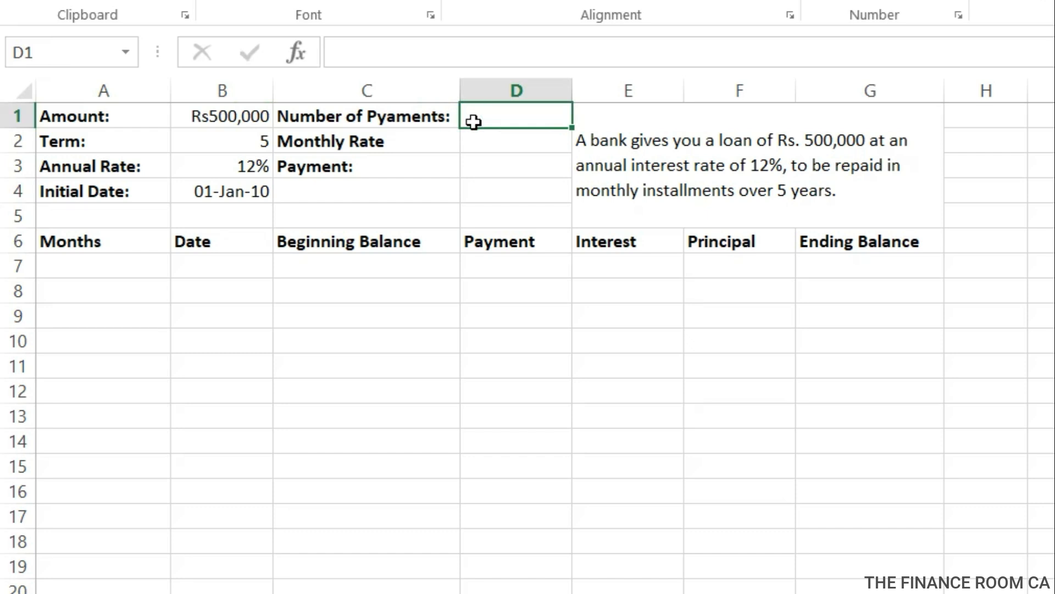
pyautogui.write('=')
pyautogui.click(249, 144)
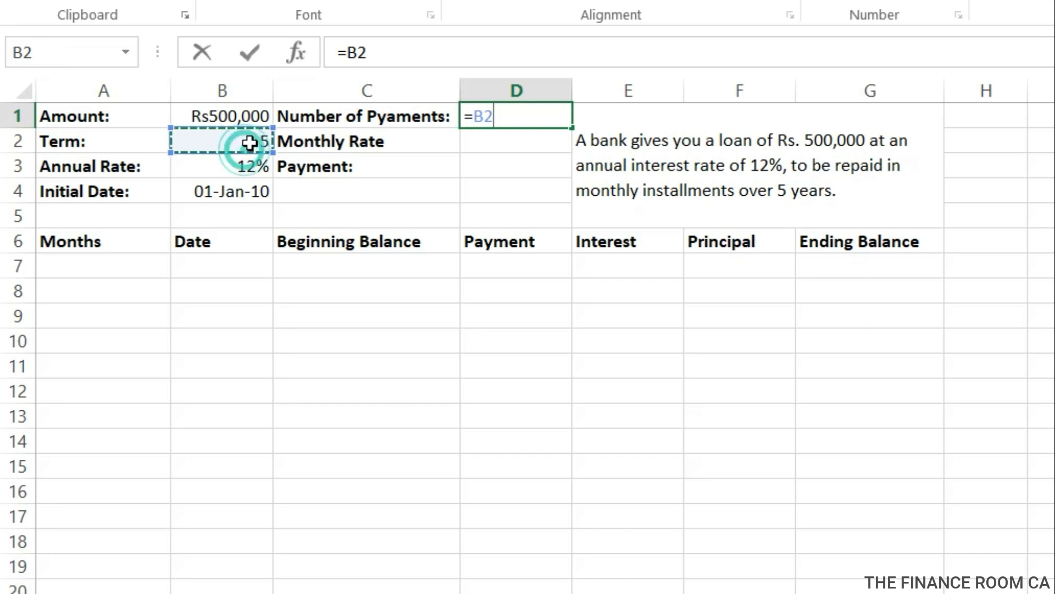
pyautogui.write('*')
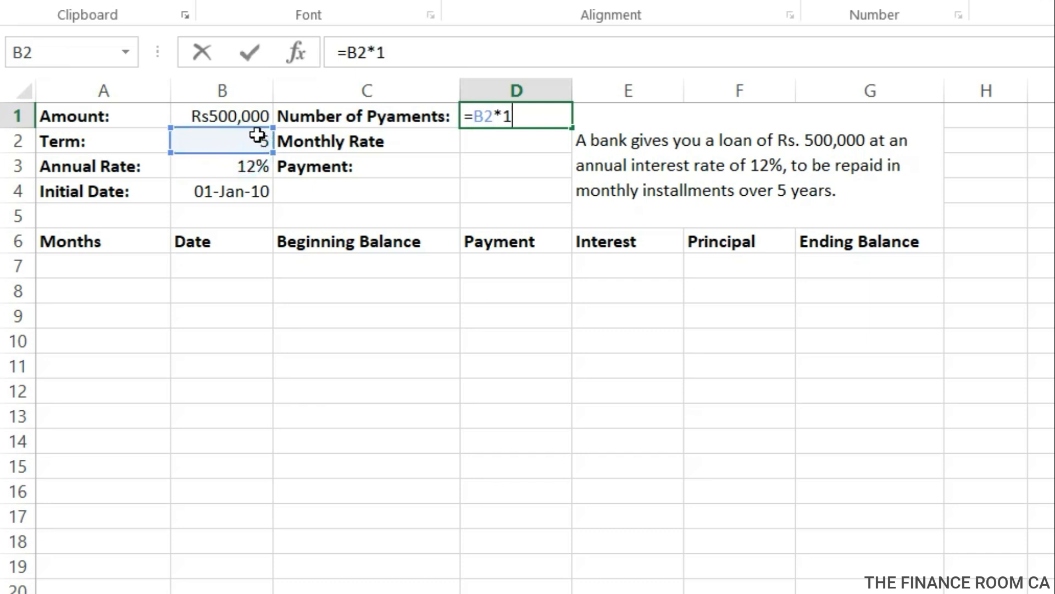
pyautogui.press('Return')
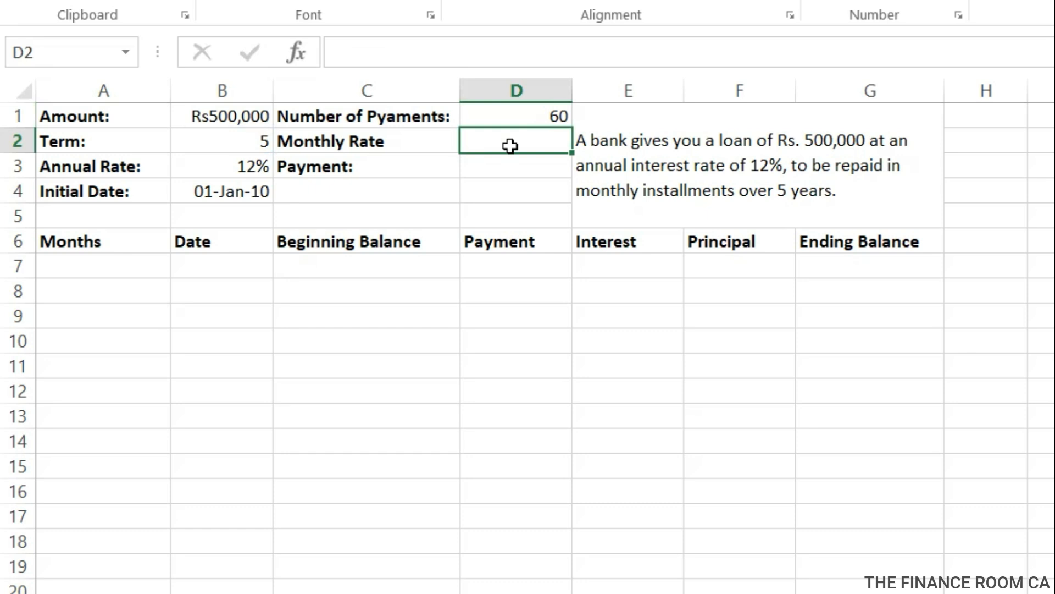
# Calculate the monthly rate in D2 with the formula =B3/12.
pyautogui.write('=')
pyautogui.click(261, 174)
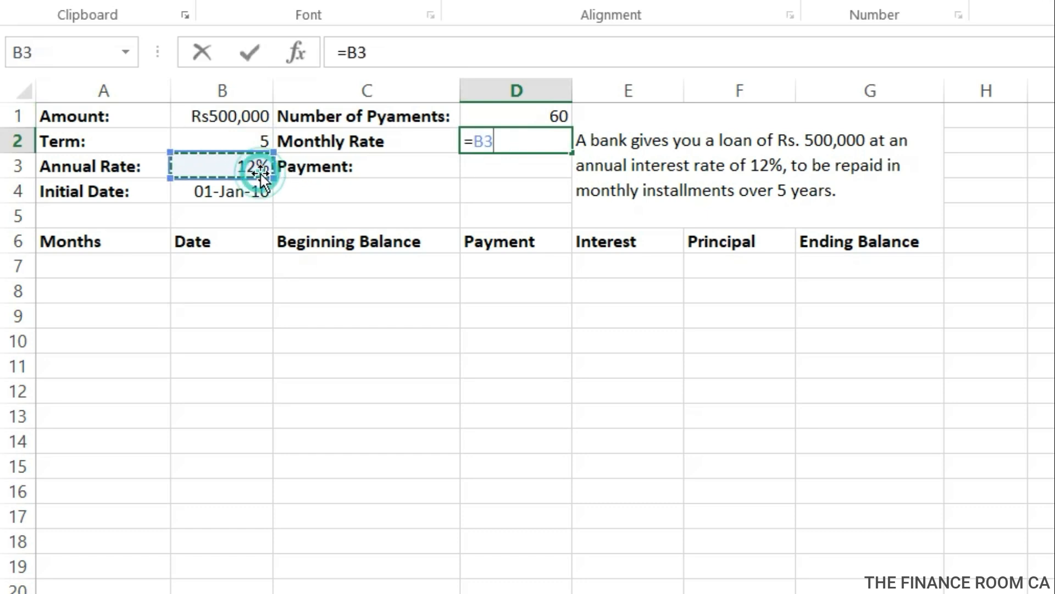
pyautogui.write('/12')
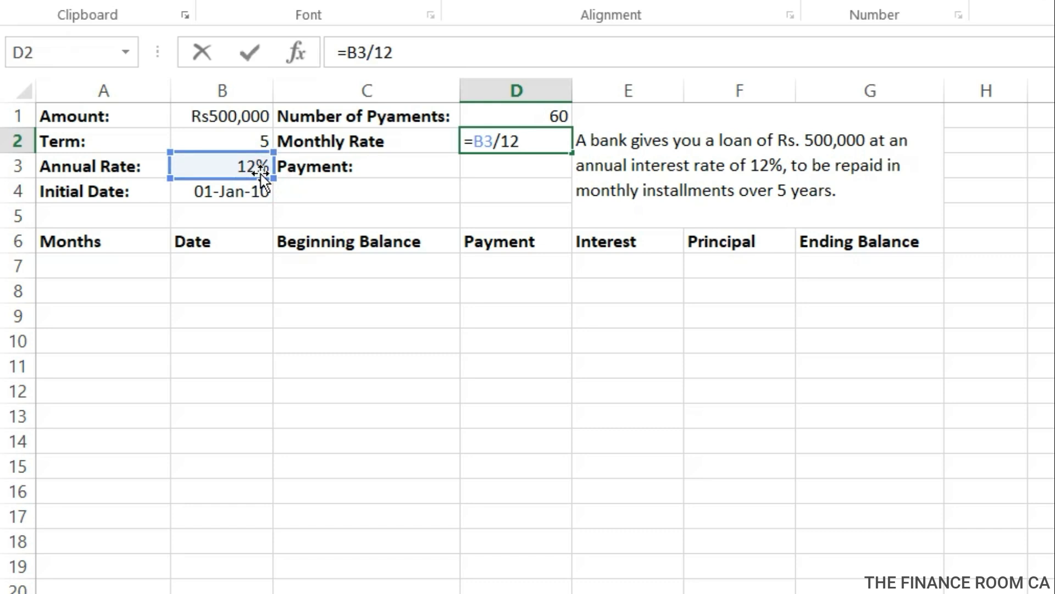
pyautogui.press('Return')
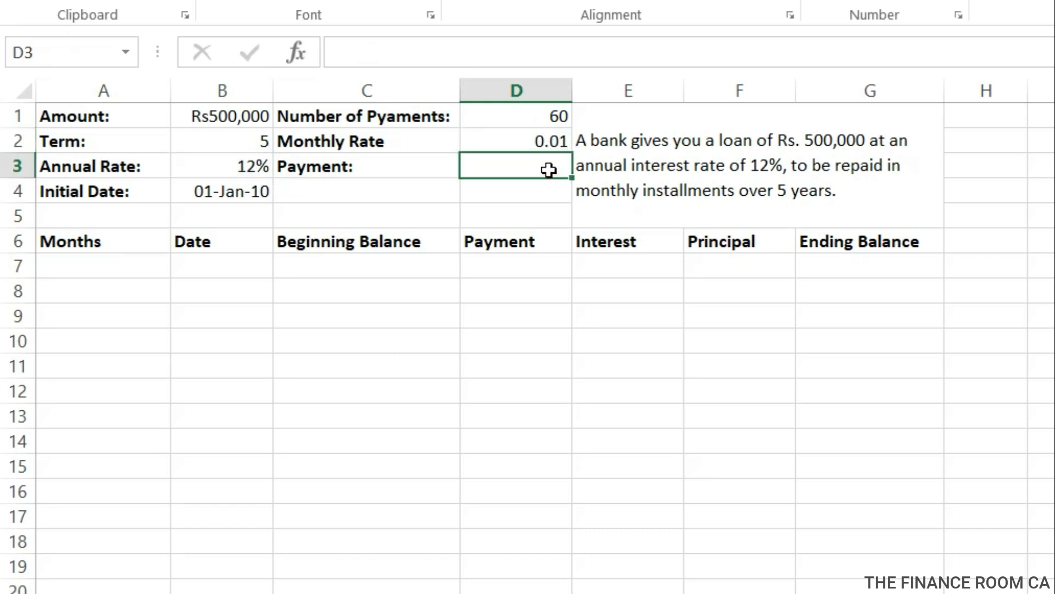
# Calculate the monthly loan payment in D3 with the formula =PMT(D2,D1,-B1,0).
pyautogui.write('=PMT')
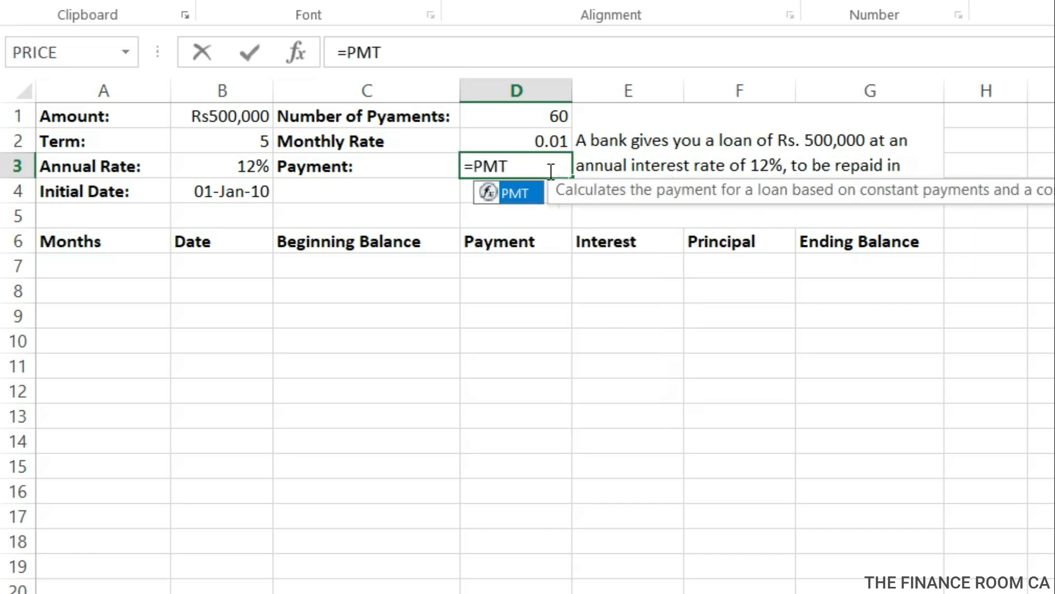
pyautogui.write('(')
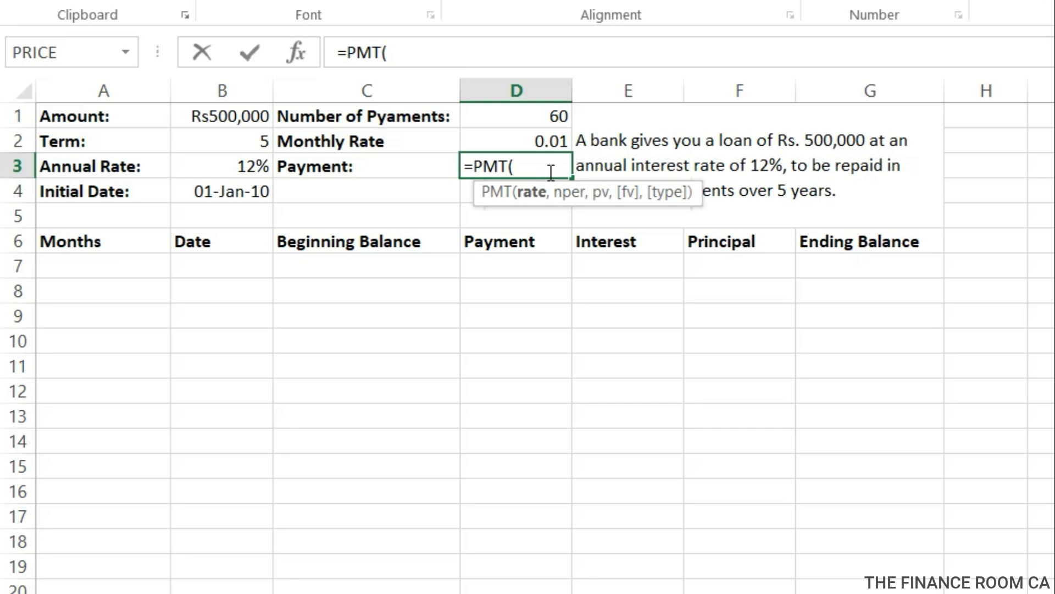
pyautogui.click(547, 140)
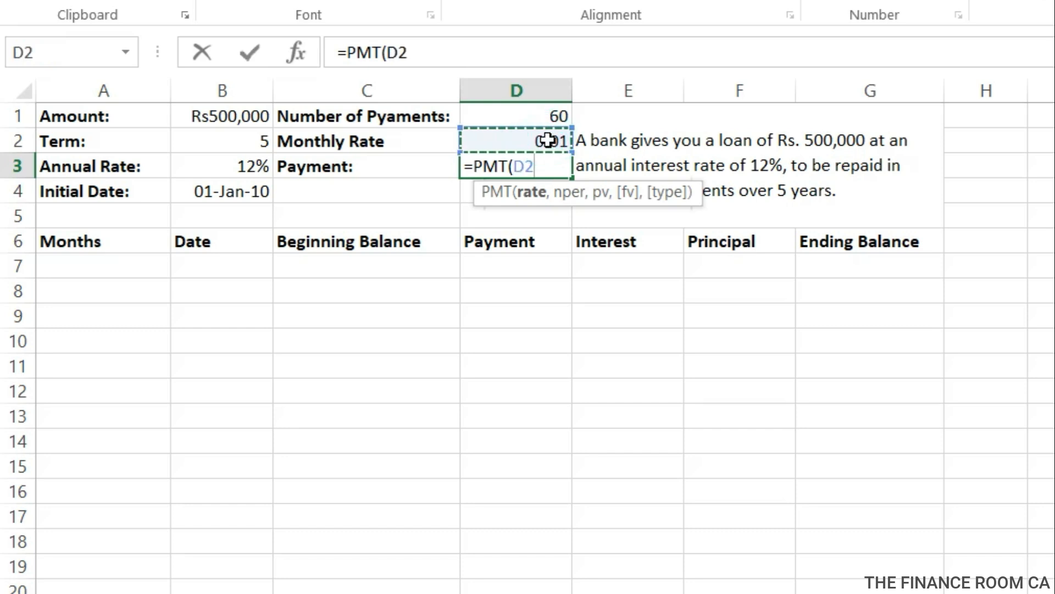
pyautogui.write(',')
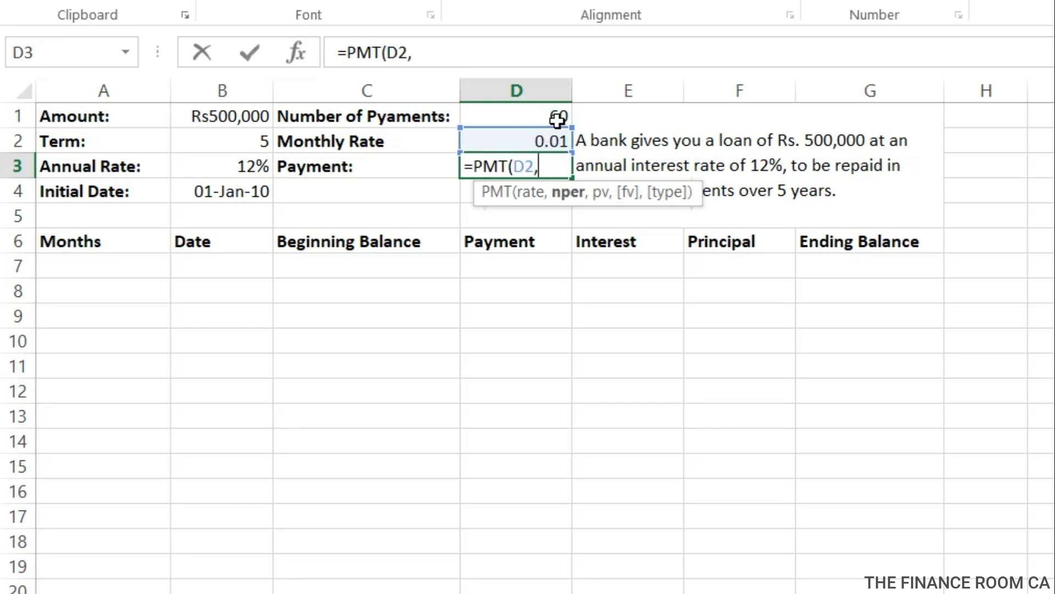
pyautogui.click(558, 116)
pyautogui.write(',')
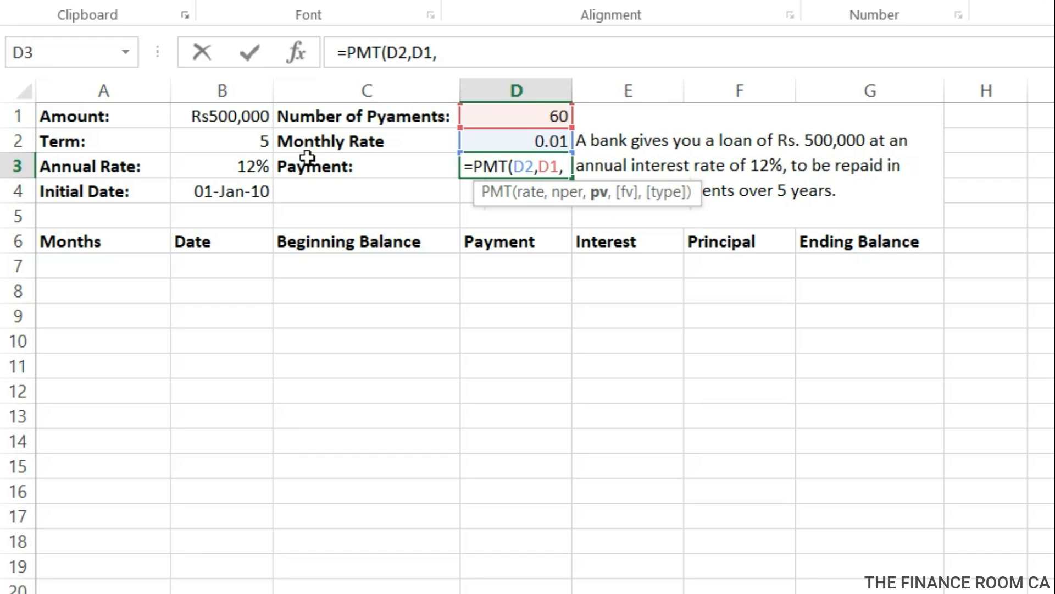
pyautogui.write('=')
pyautogui.press('BackSpace')
pyautogui.write('-')
pyautogui.click(242, 114)
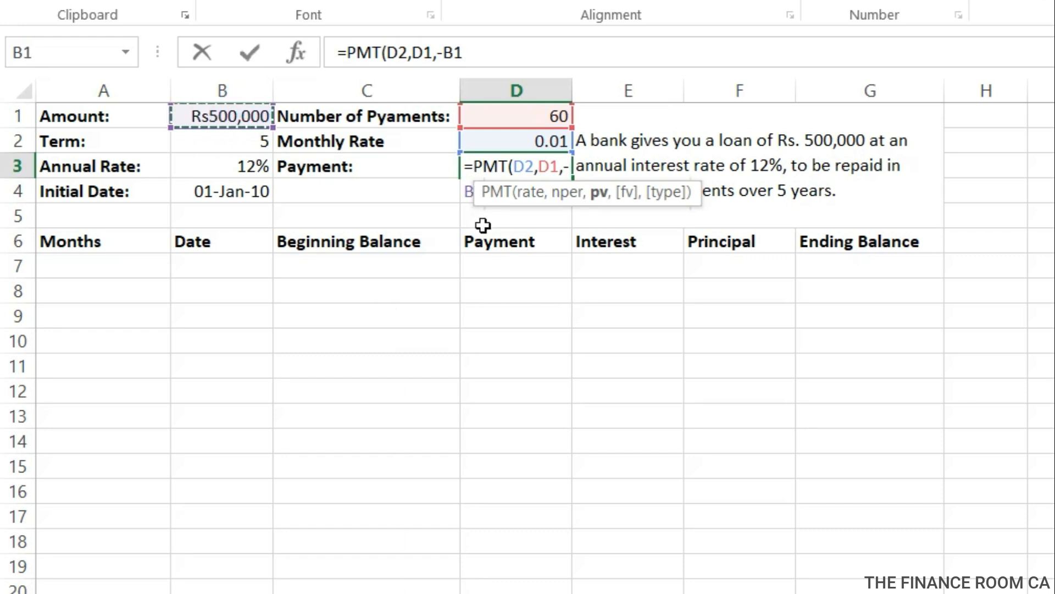
pyautogui.write(',0')
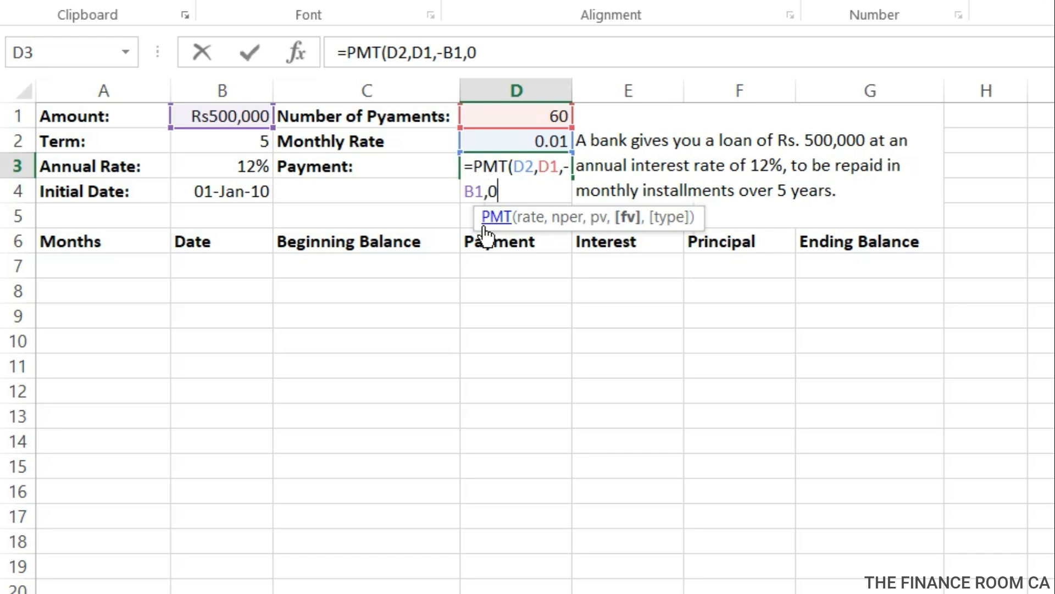
pyautogui.write(')')
pyautogui.press('Return')
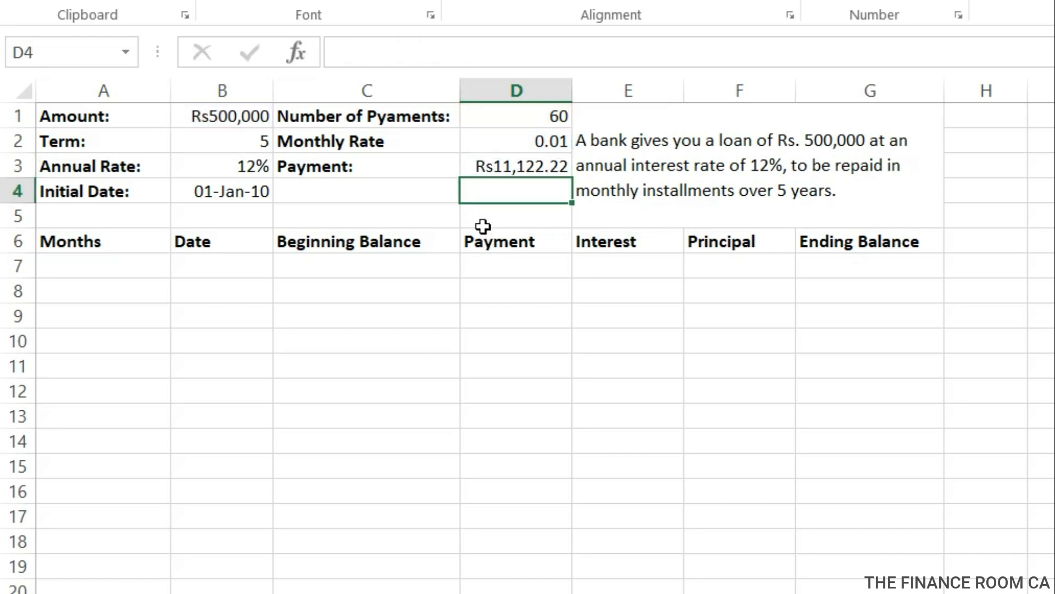
pyautogui.click(539, 164)
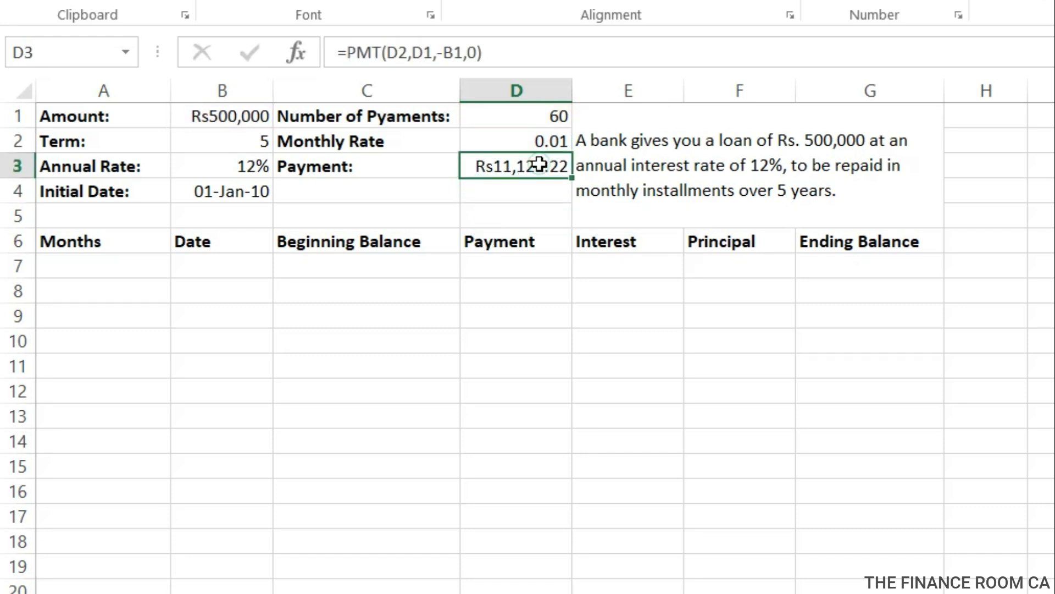
# Start the schedule's first row with month 1 in A7 and the date 1 jan 2010 in B7.
pyautogui.click(83, 271)
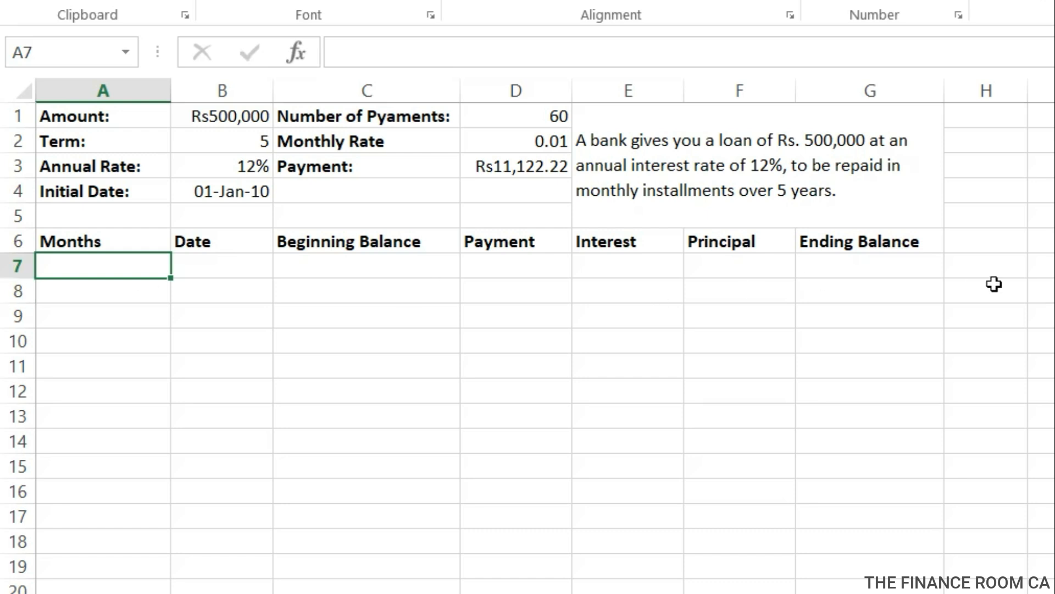
pyautogui.write('1')
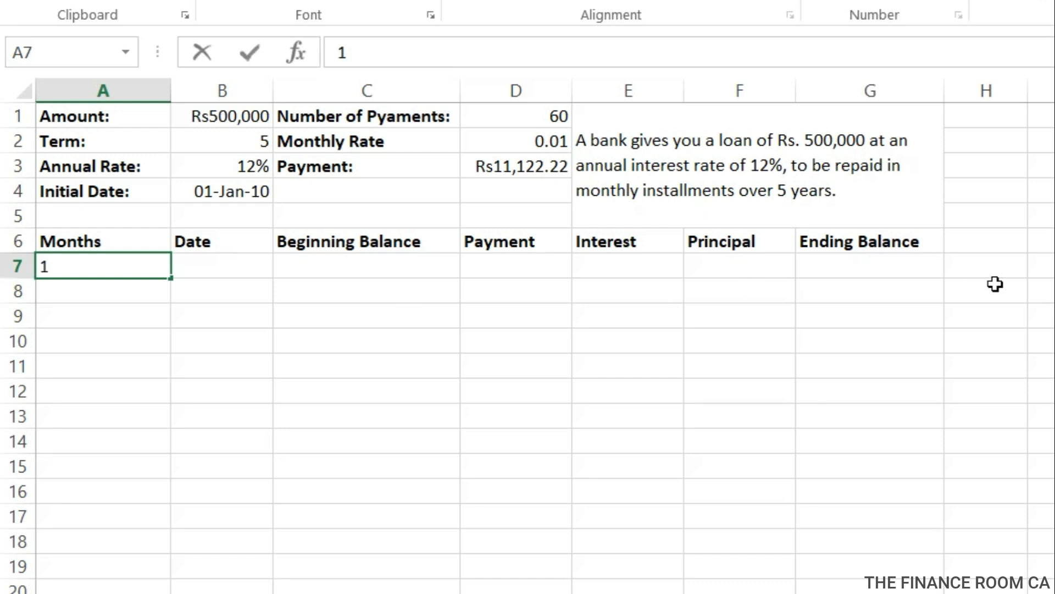
pyautogui.press('Tab')
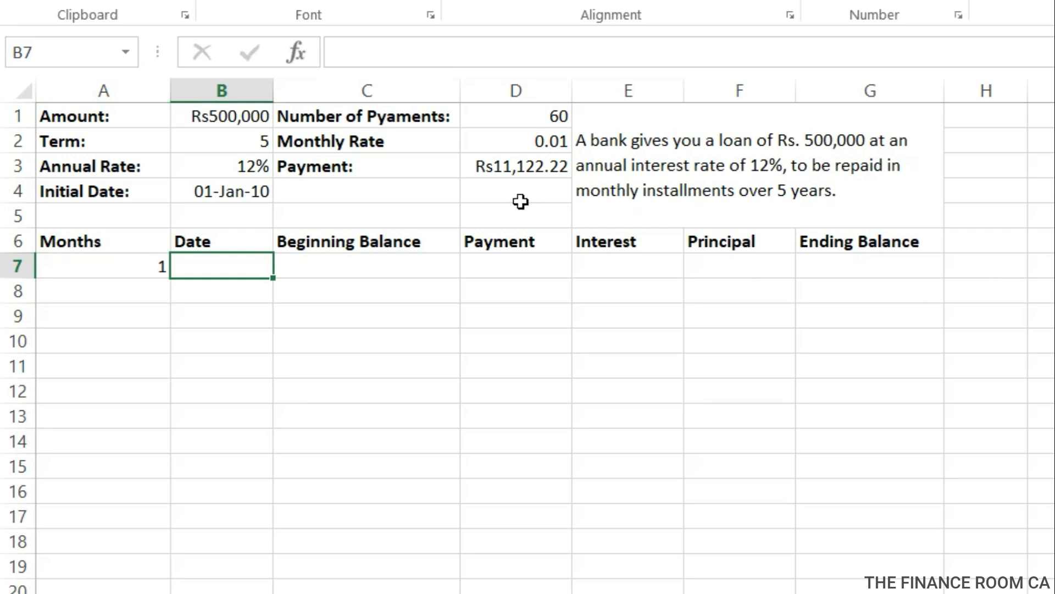
pyautogui.write('1 jan 2010')
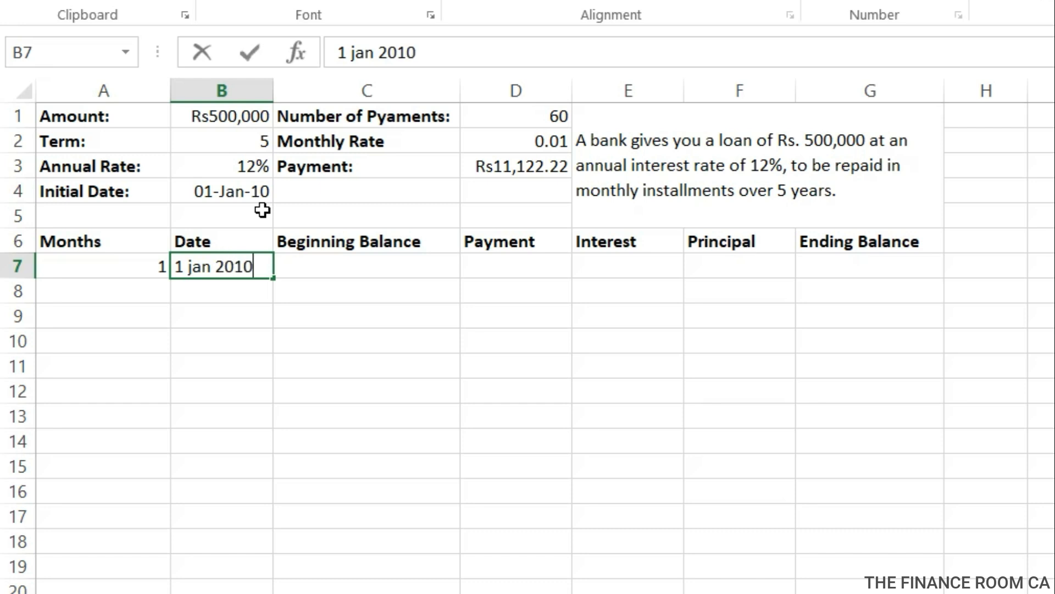
pyautogui.press('Tab')
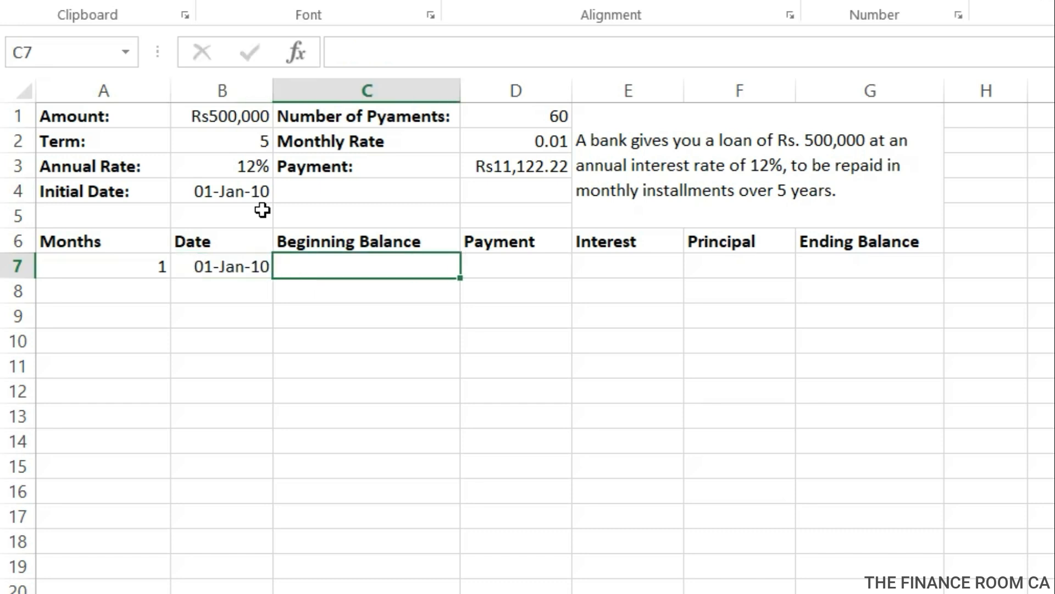
# Link the first month's beginning balance in C7 to the loan amount with =B1.
pyautogui.write('=')
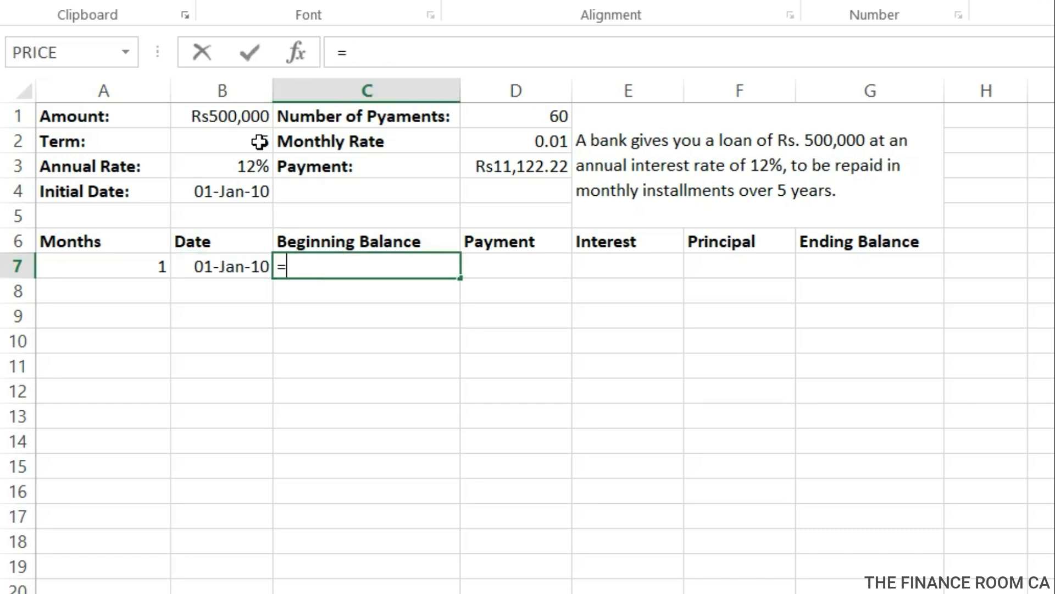
pyautogui.click(250, 116)
pyautogui.press('Return')
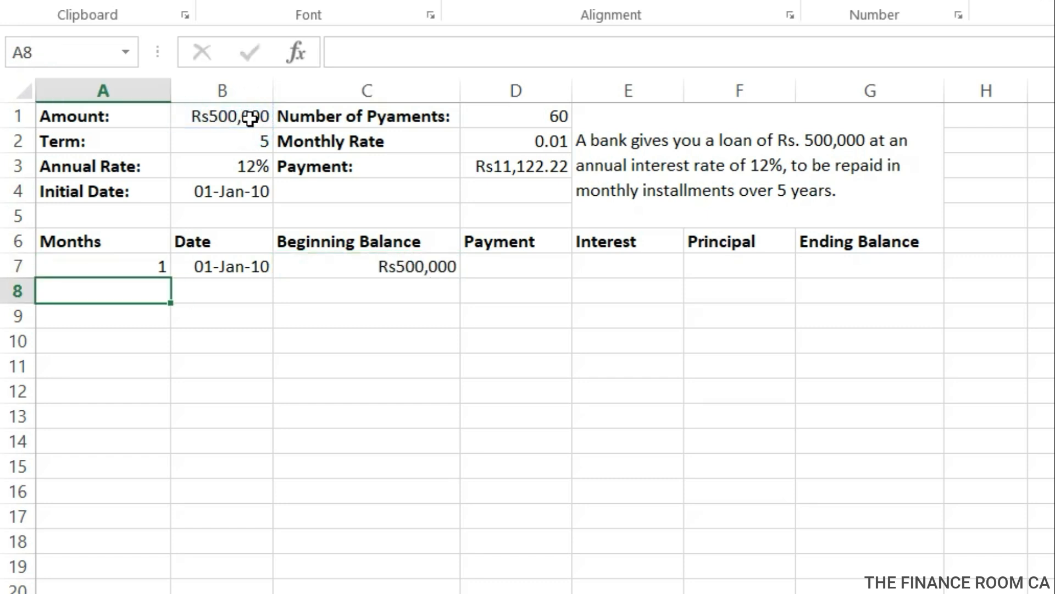
# Link the first month's payment in D7 to the calculated payment with the absolute reference =$D$3.
pyautogui.click(537, 270)
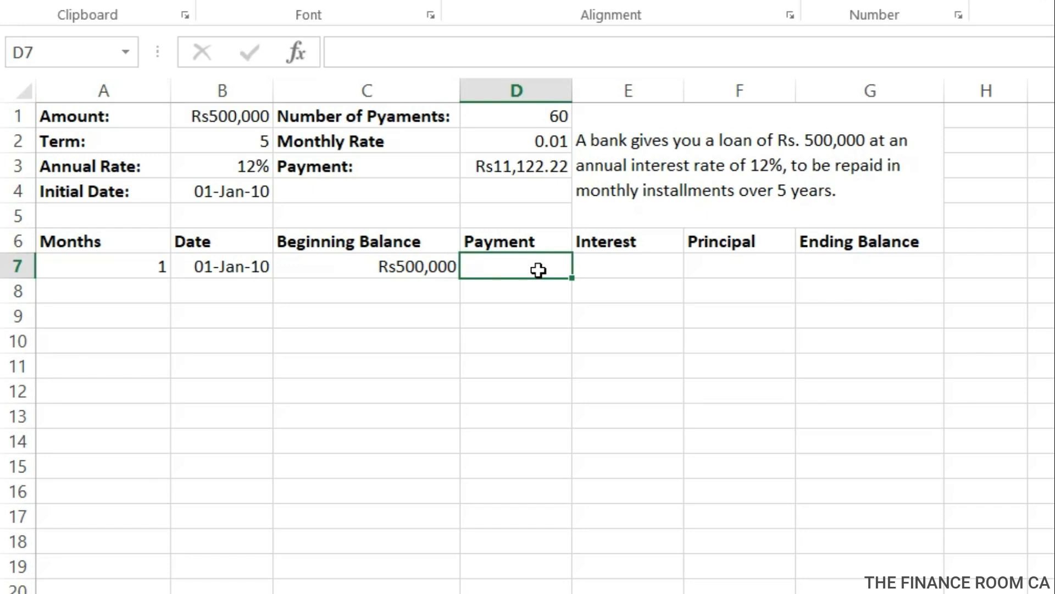
pyautogui.write('=')
pyautogui.click(527, 165)
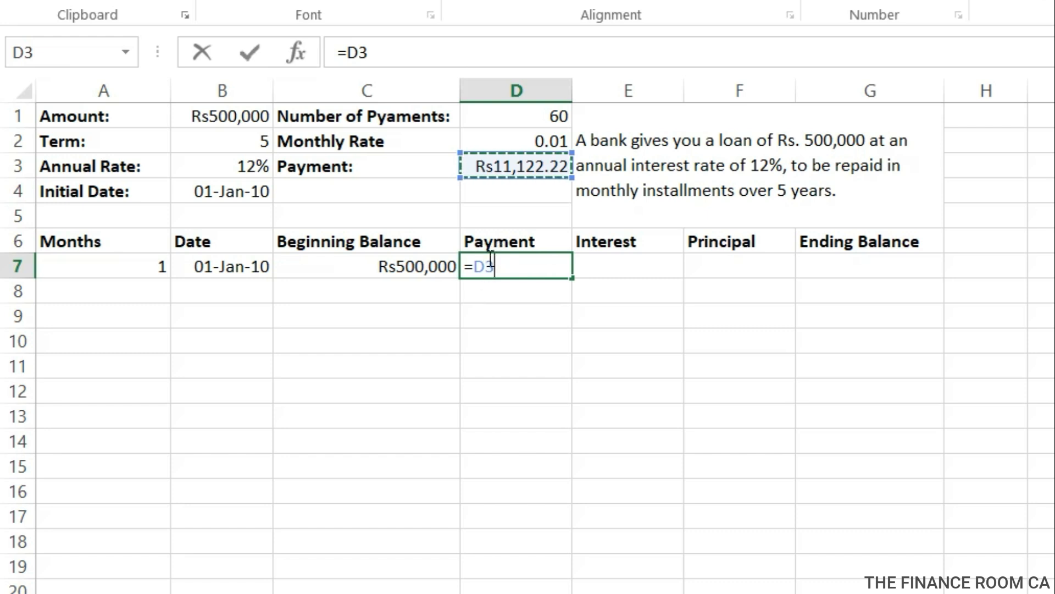
pyautogui.click(478, 266)
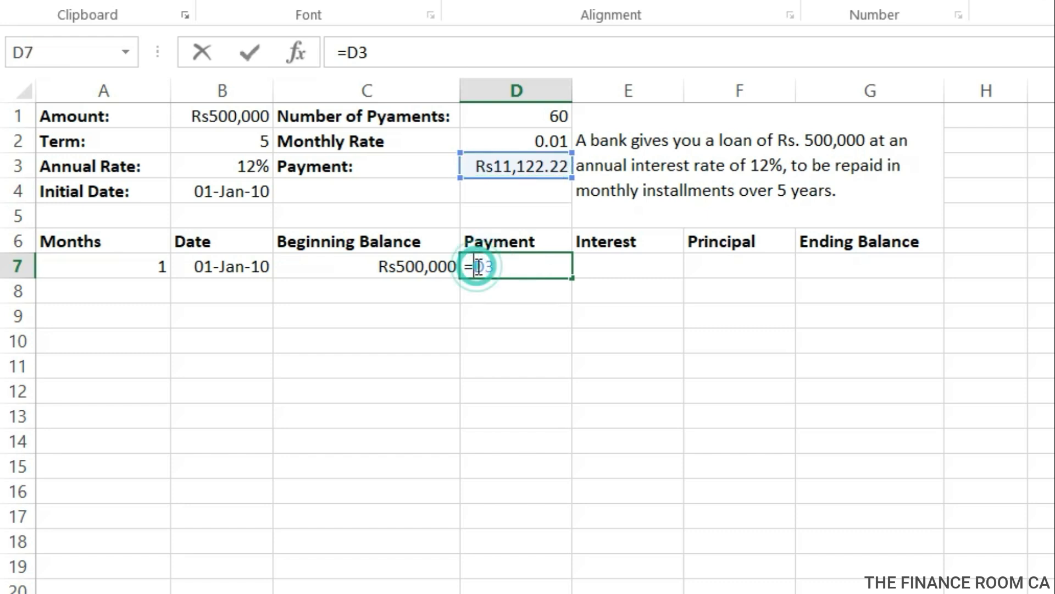
pyautogui.write('$')
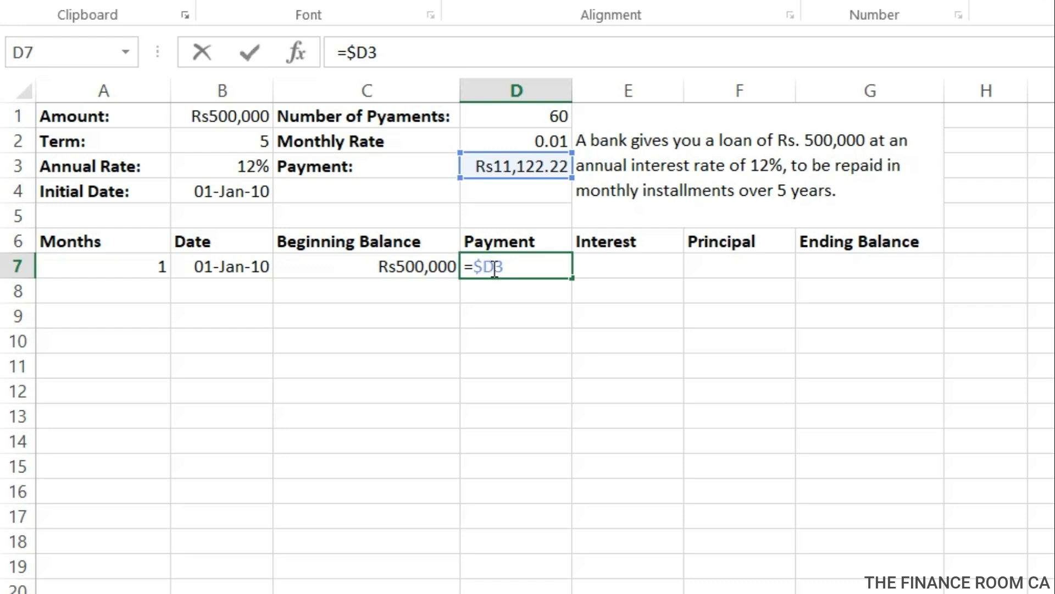
pyautogui.click(495, 267)
pyautogui.write('$')
pyautogui.press('Return')
# Calculate the first month's interest in E7 with the formula =C7*D2.
pyautogui.click(593, 266)
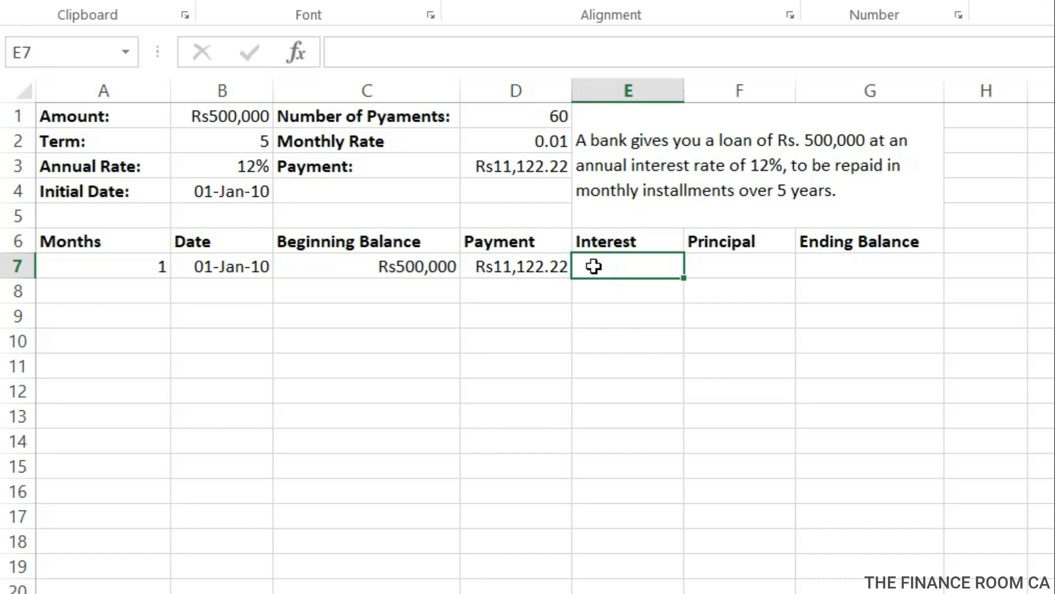
pyautogui.write('=')
pyautogui.click(427, 266)
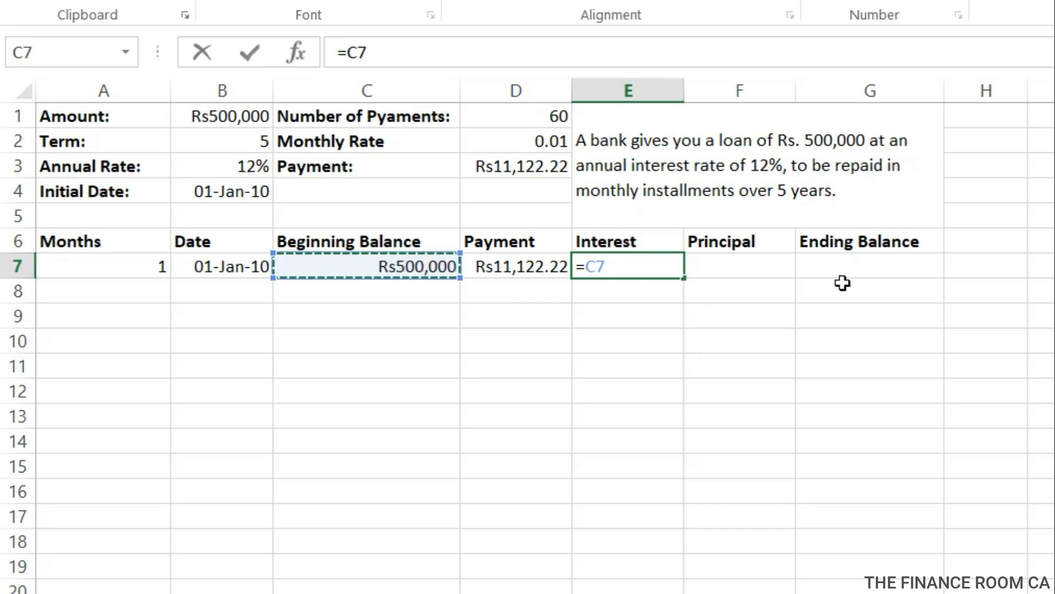
pyautogui.write('*')
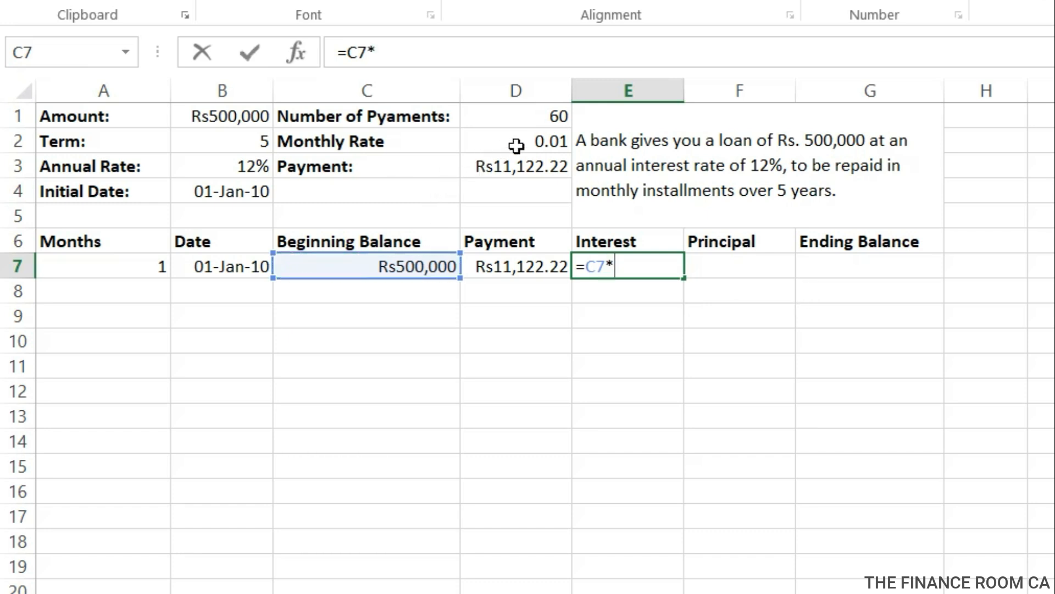
pyautogui.click(550, 137)
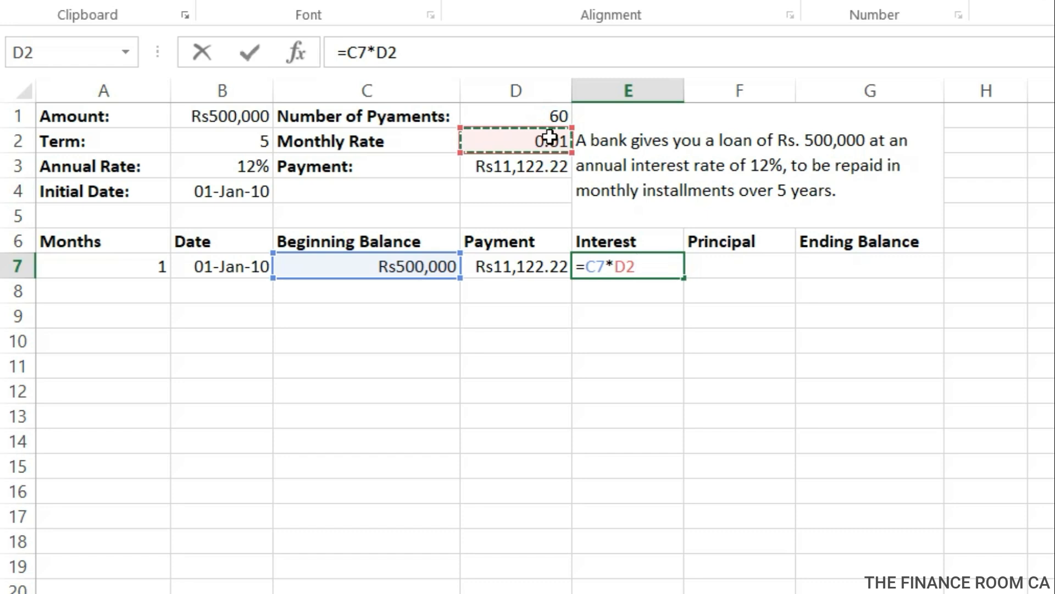
pyautogui.press('Return')
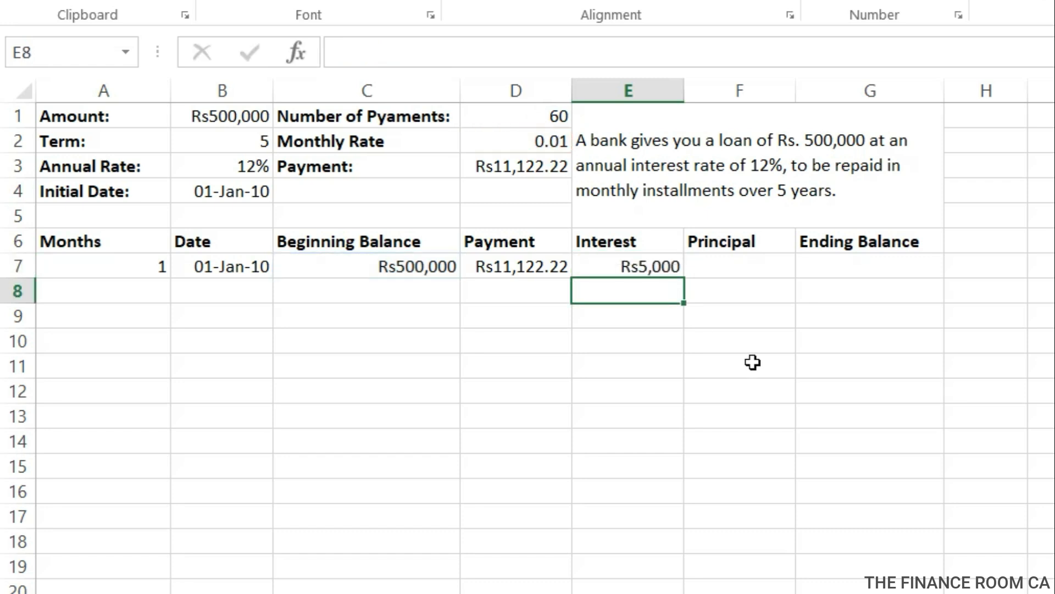
# Calculate the first month's principal in F7 as payment minus interest with the formula =D7-E7.
pyautogui.click(735, 275)
pyautogui.doubleClick(734, 274)
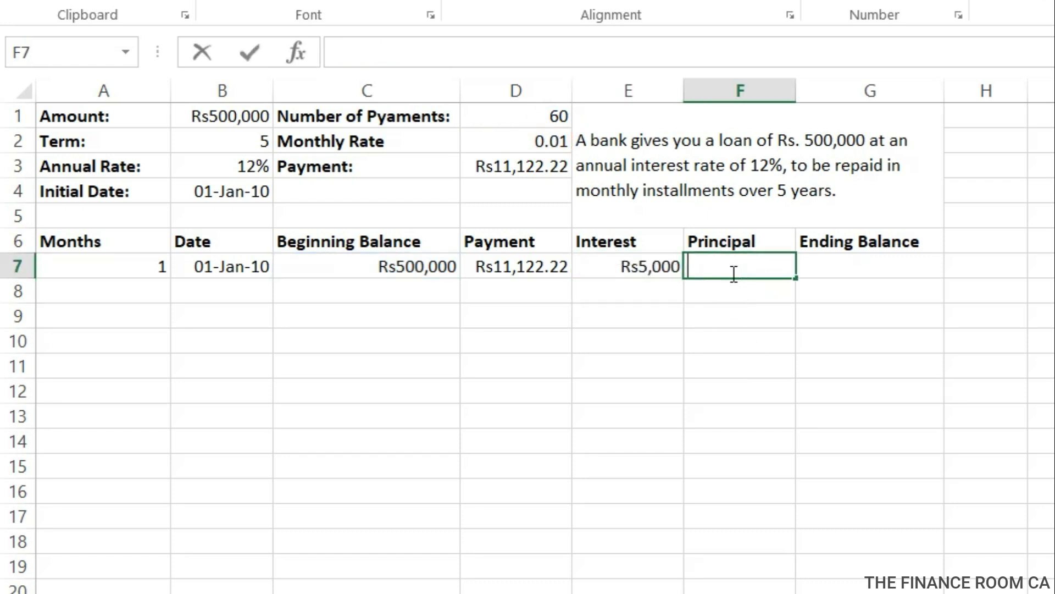
pyautogui.write('=')
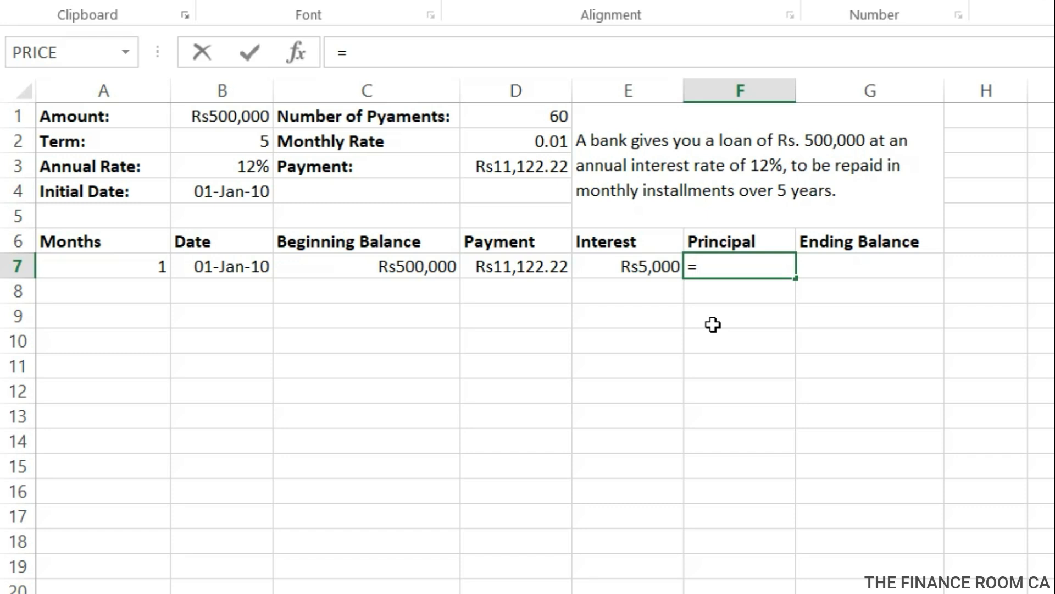
pyautogui.click(524, 263)
pyautogui.write('-')
pyautogui.click(608, 266)
pyautogui.press('Return')
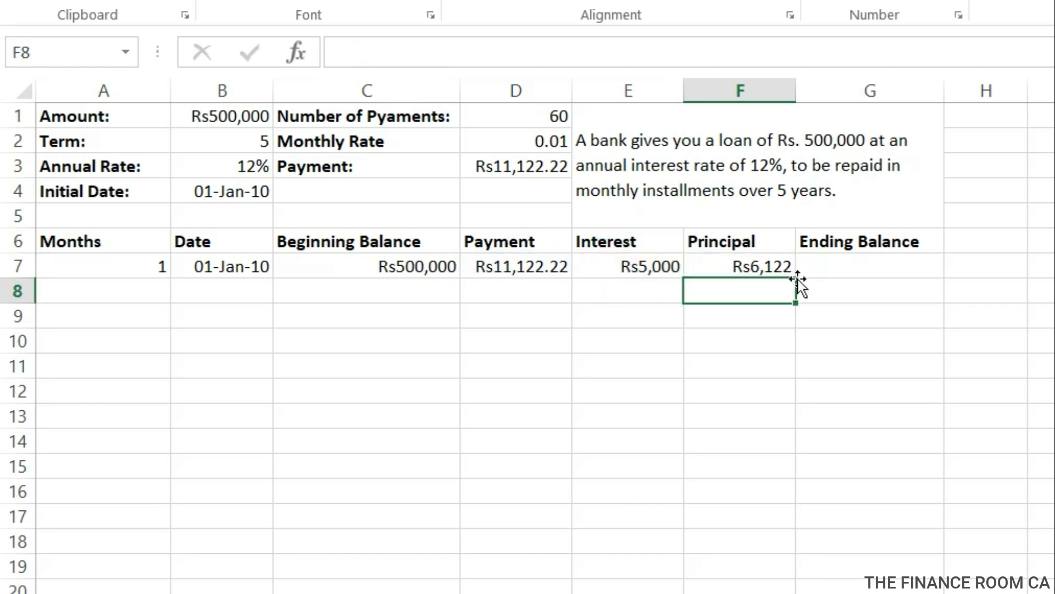
# Calculate the first month's ending balance in G7 with the formula =C7-F7.
pyautogui.click(783, 269)
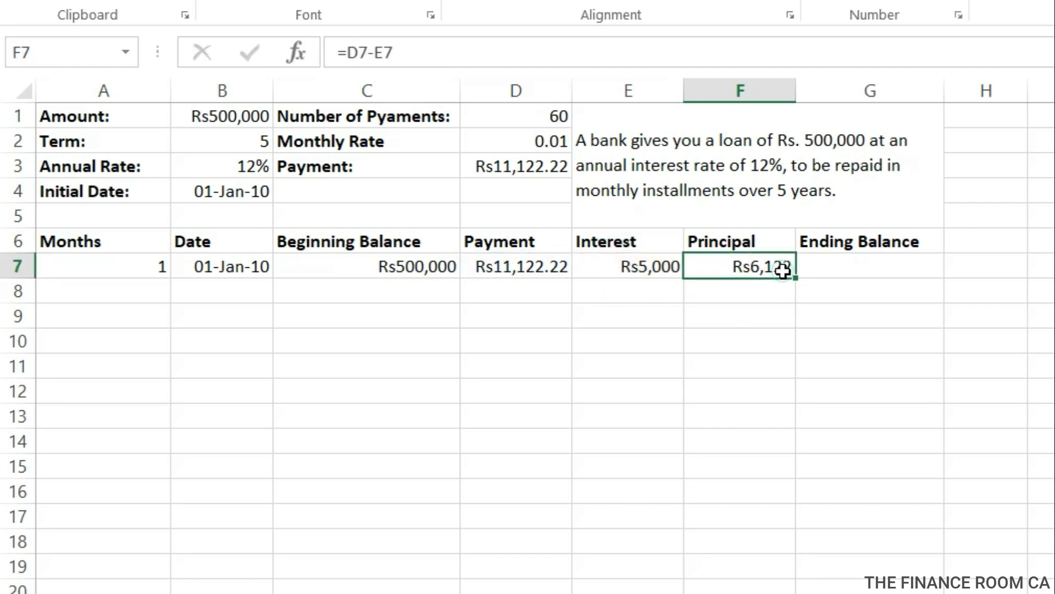
pyautogui.click(822, 270)
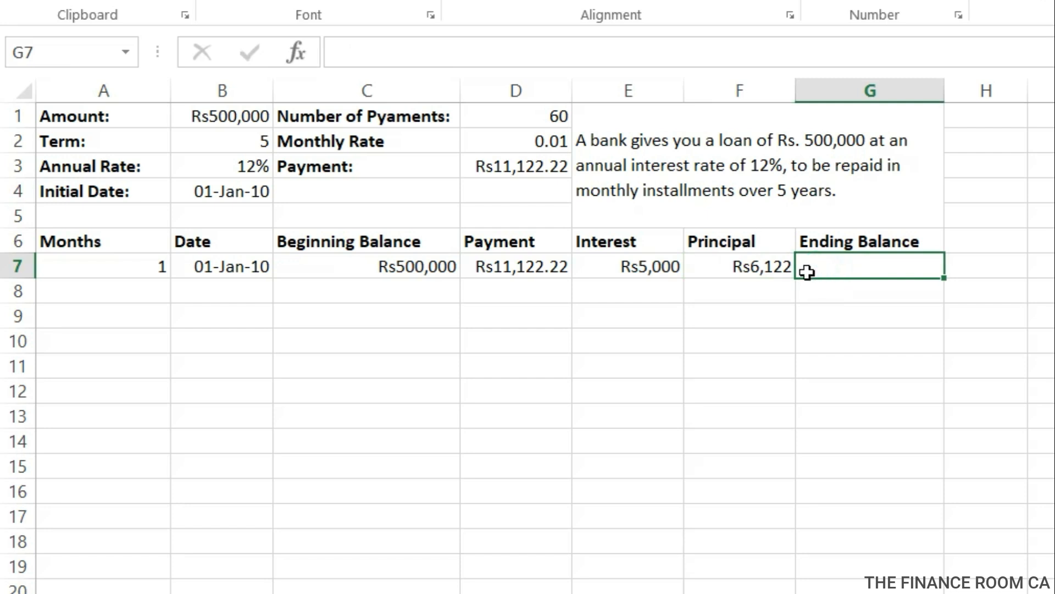
pyautogui.click(744, 275)
pyautogui.click(810, 264)
pyautogui.write('=')
pyautogui.click(404, 274)
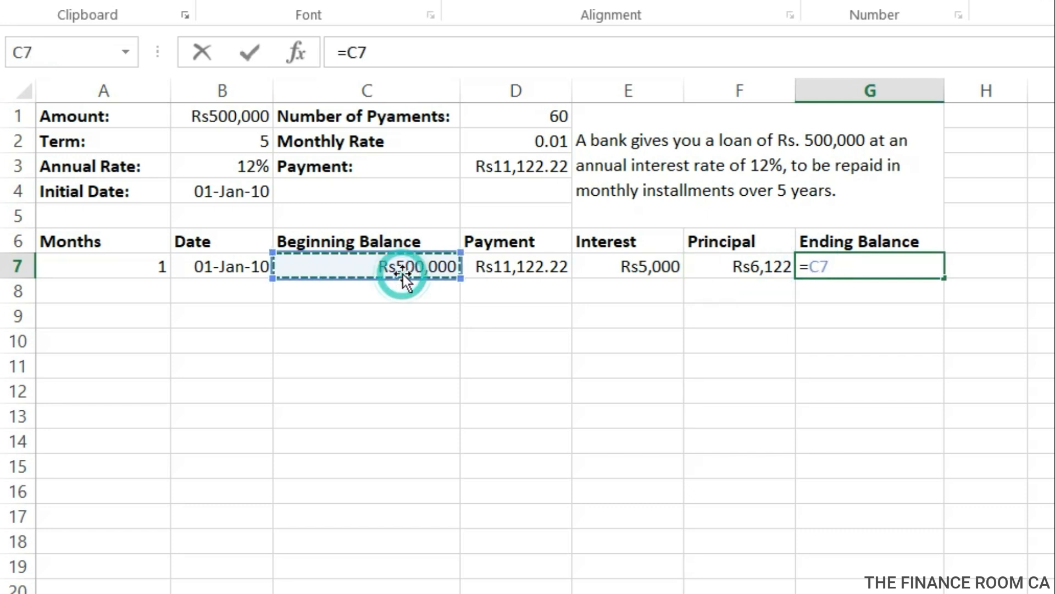
pyautogui.write('-')
pyautogui.click(714, 263)
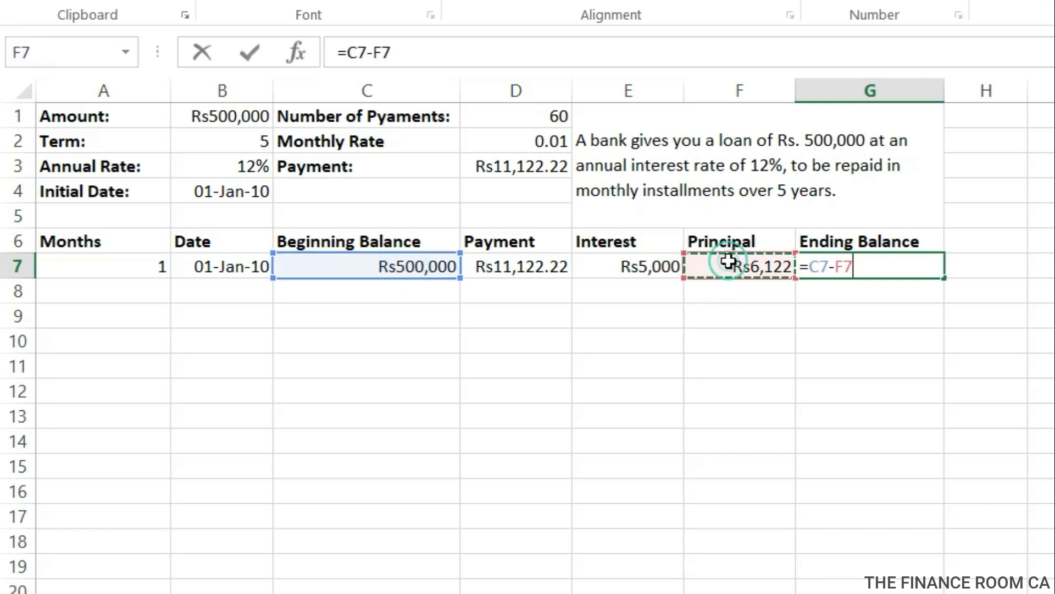
pyautogui.press('Return')
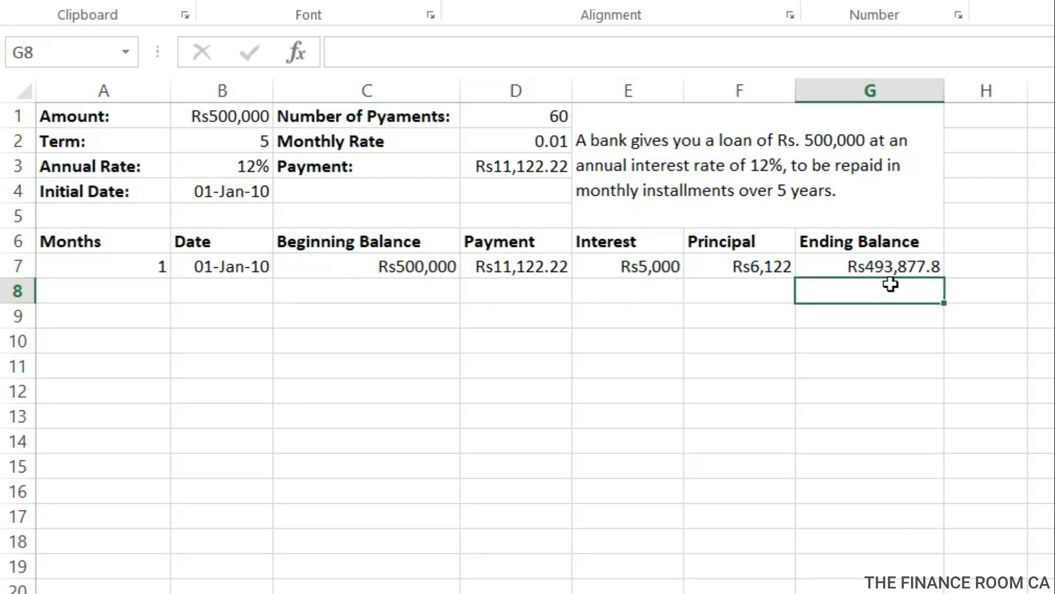
# Start the schedule's second row with month 2 in A8 and the date 1 feb 2010 in B8.
pyautogui.click(110, 288)
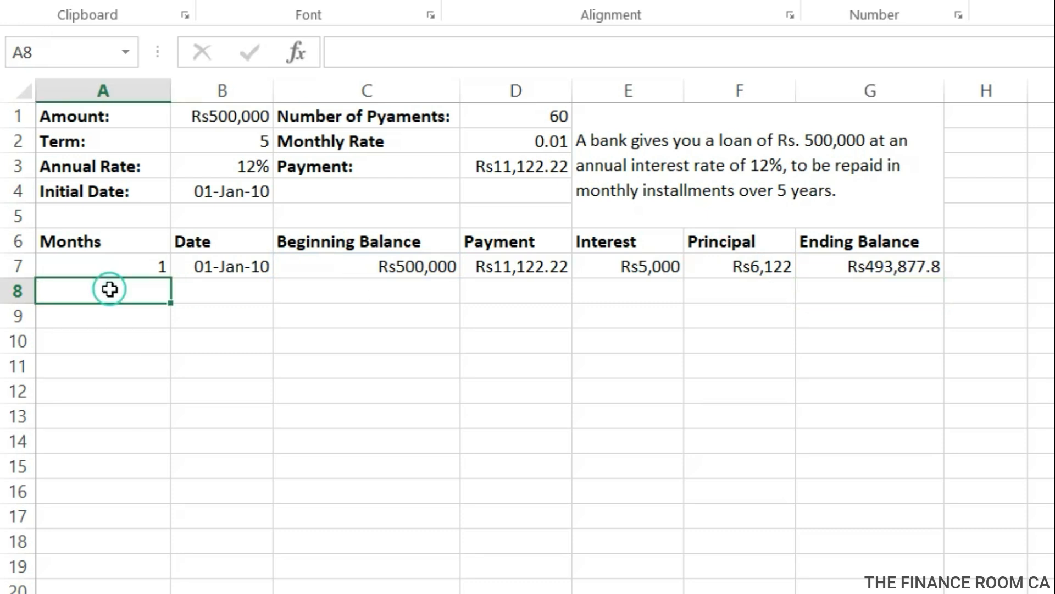
pyautogui.write('2')
pyautogui.press('Tab')
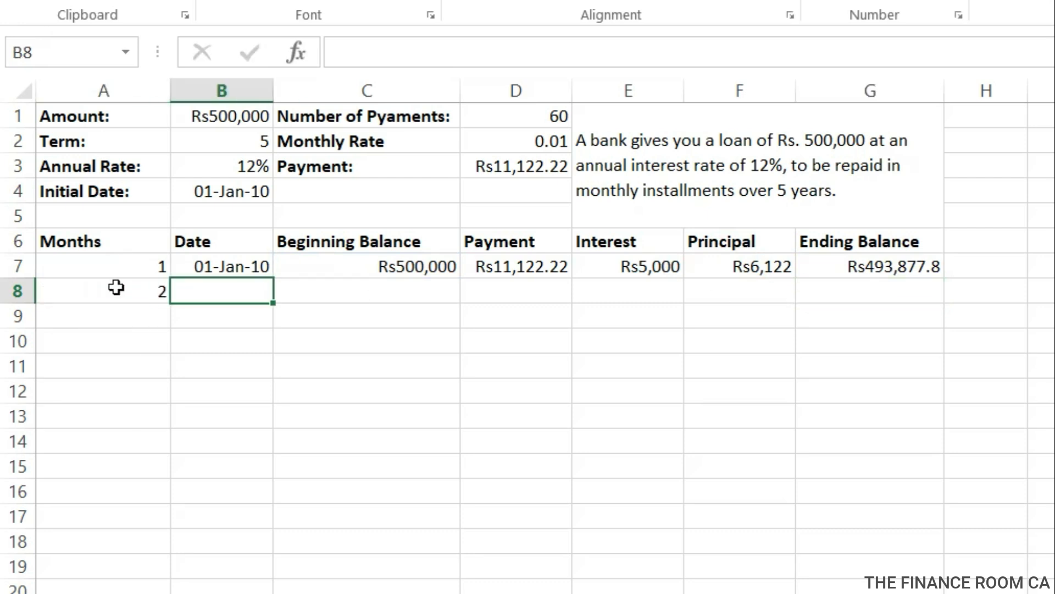
pyautogui.write('1')
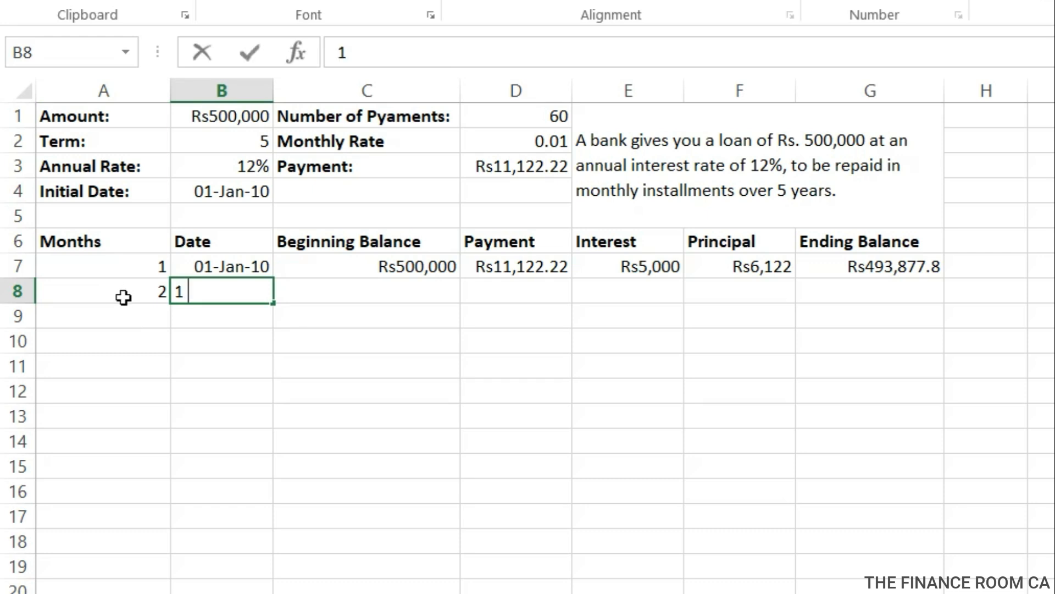
pyautogui.write(' feb 2010')
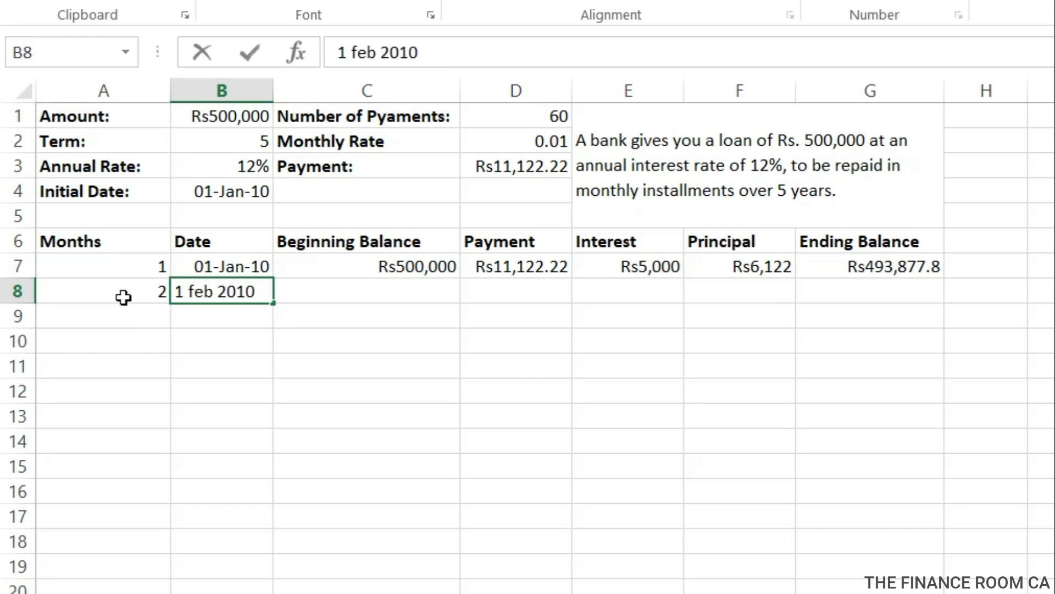
pyautogui.press('Tab')
# Link the second month's beginning balance in C8 to the previous ending balance with =G7.
pyautogui.write('=')
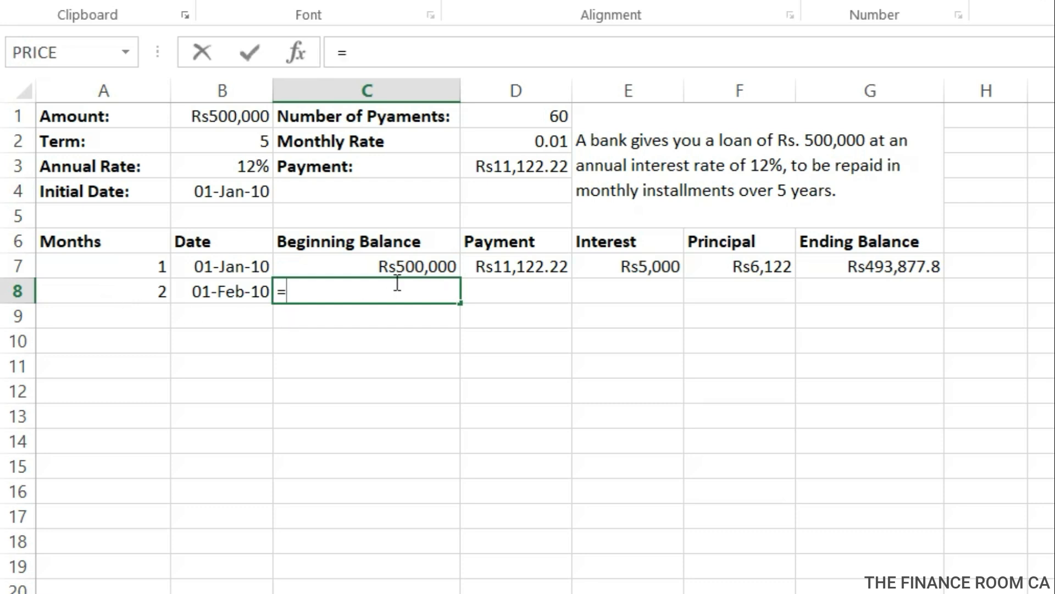
pyautogui.click(872, 266)
pyautogui.press('Return')
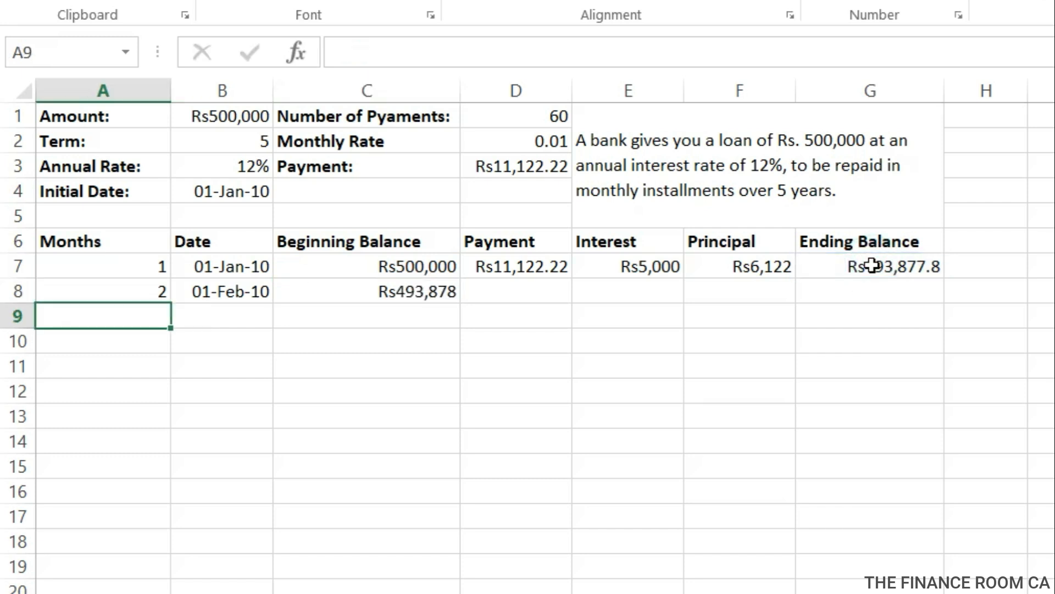
# Fill the payment formula from D7 down into D8 for the second month.
pyautogui.click(510, 288)
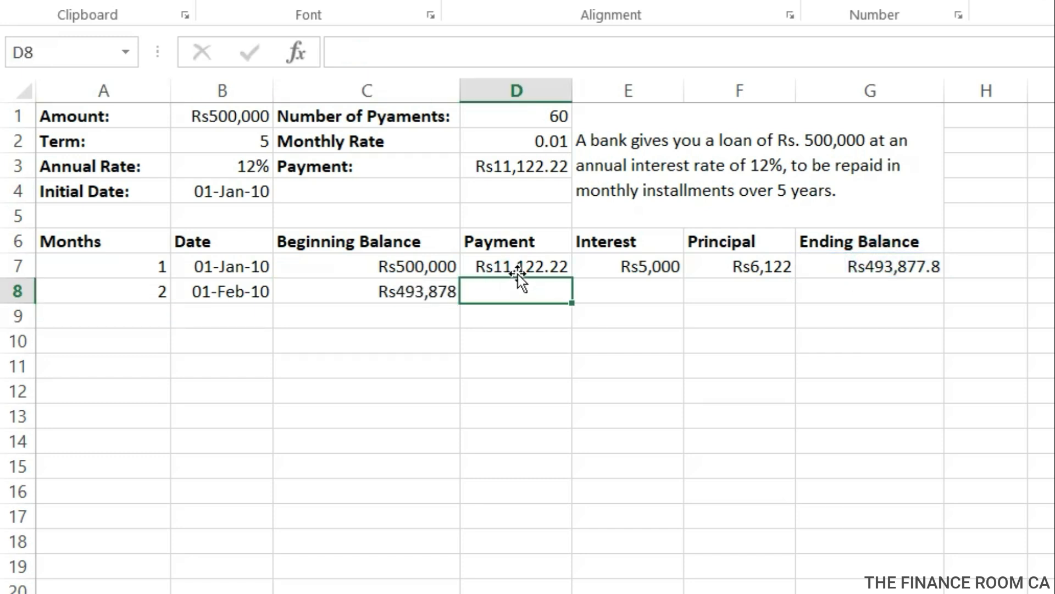
pyautogui.click(518, 270)
pyautogui.moveTo(572, 279); pyautogui.dragTo(572, 305)
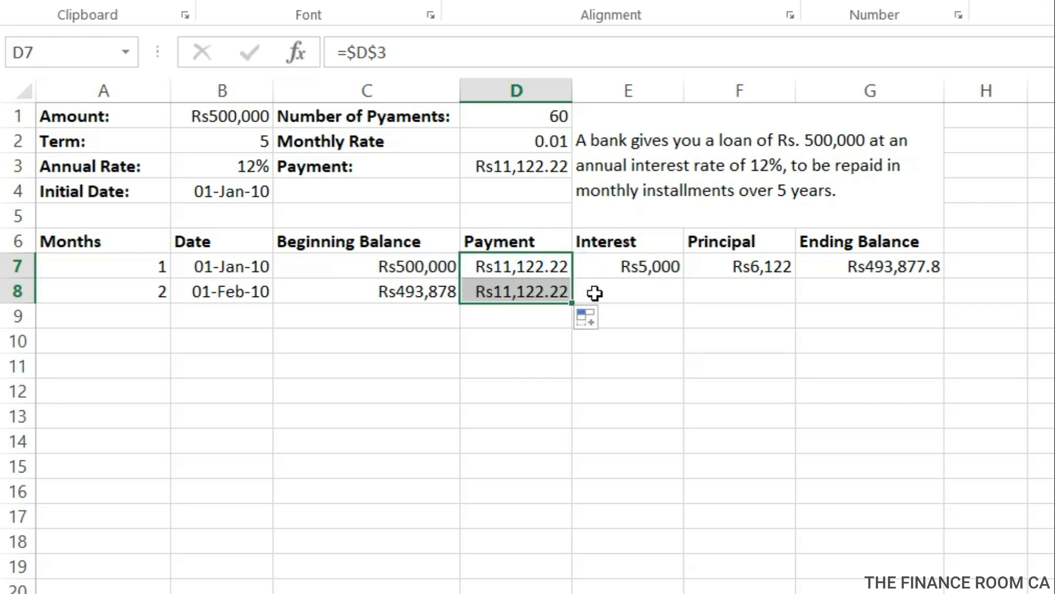
# Calculate the second month's interest in E8 with the formula =C8*D2.
pyautogui.click(594, 293)
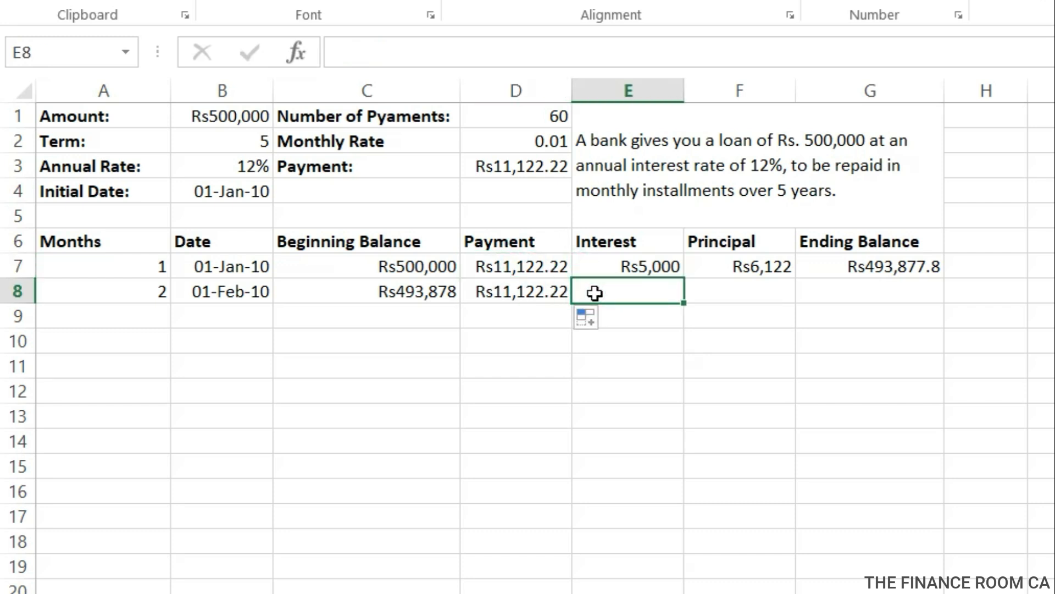
pyautogui.write('=')
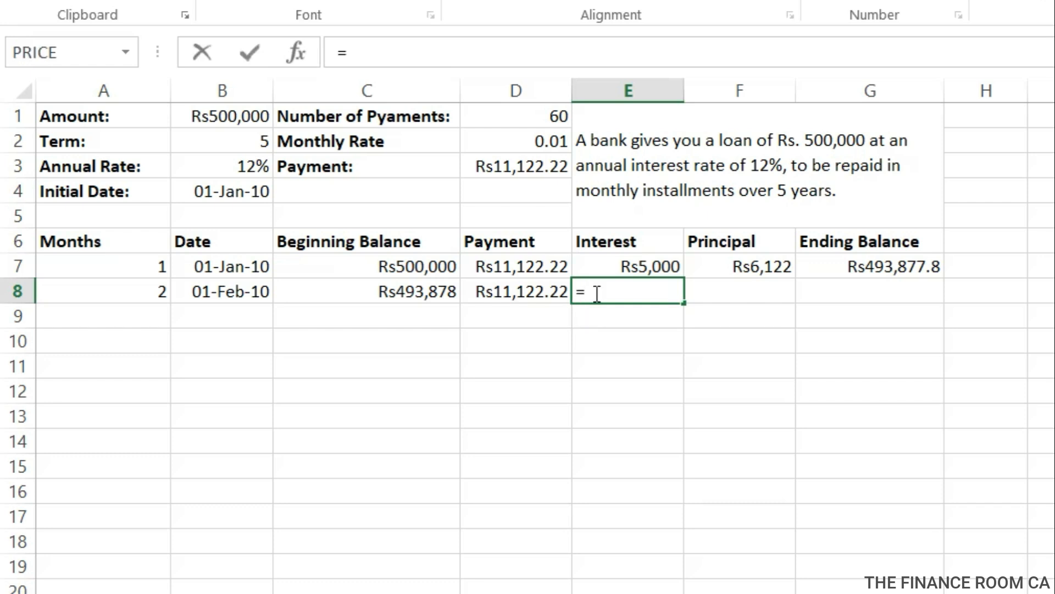
pyautogui.click(443, 291)
pyautogui.write('*')
pyautogui.click(486, 144)
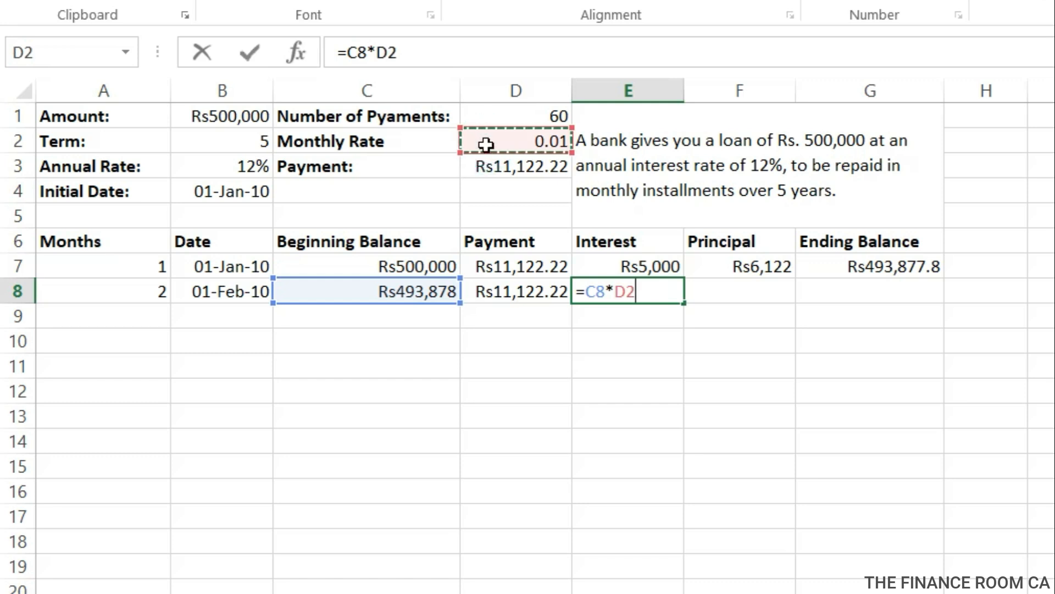
pyautogui.press('Return')
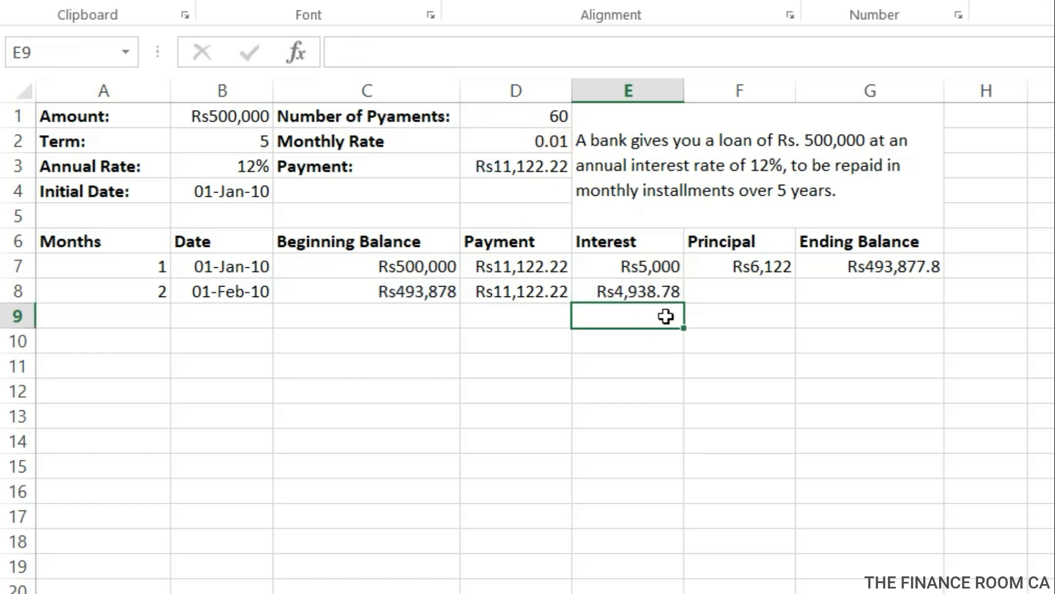
# Calculate the second month's principal in F8 as payment minus interest with the formula =D8-E8.
pyautogui.click(737, 288)
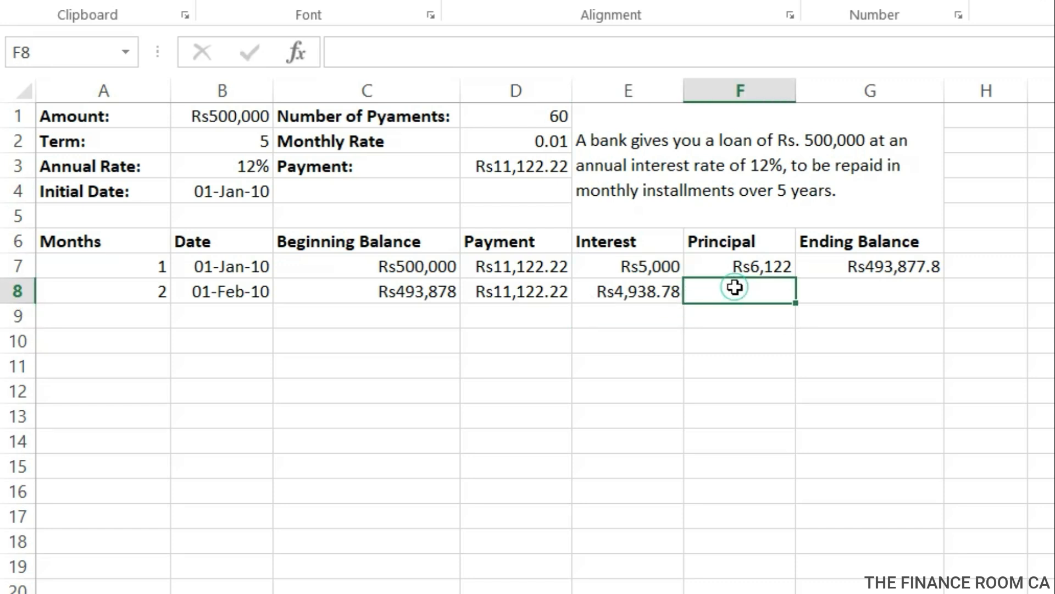
pyautogui.write('=')
pyautogui.click(532, 294)
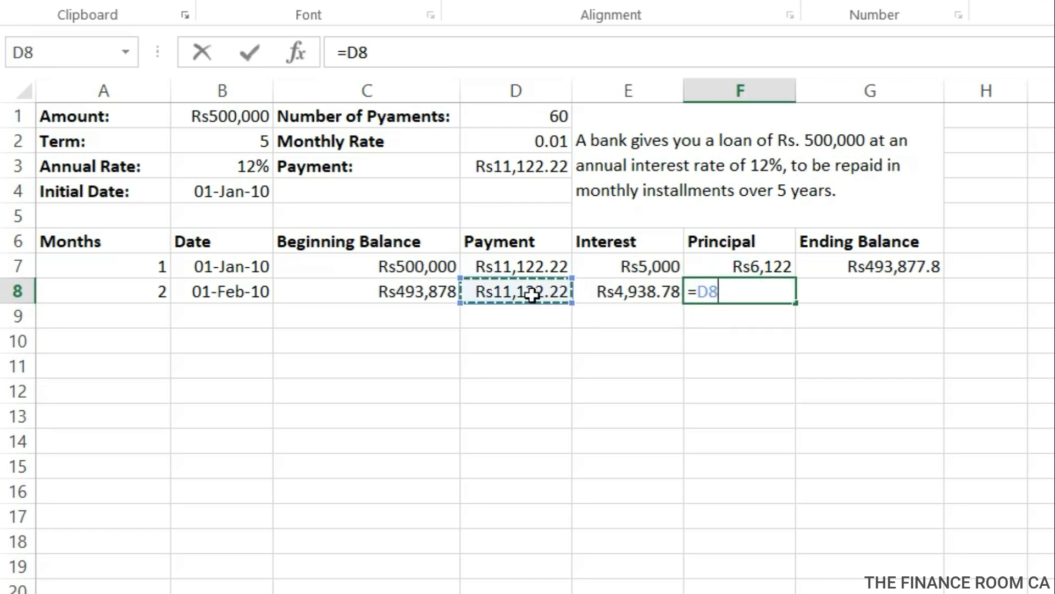
pyautogui.click(622, 293)
pyautogui.press('Return')
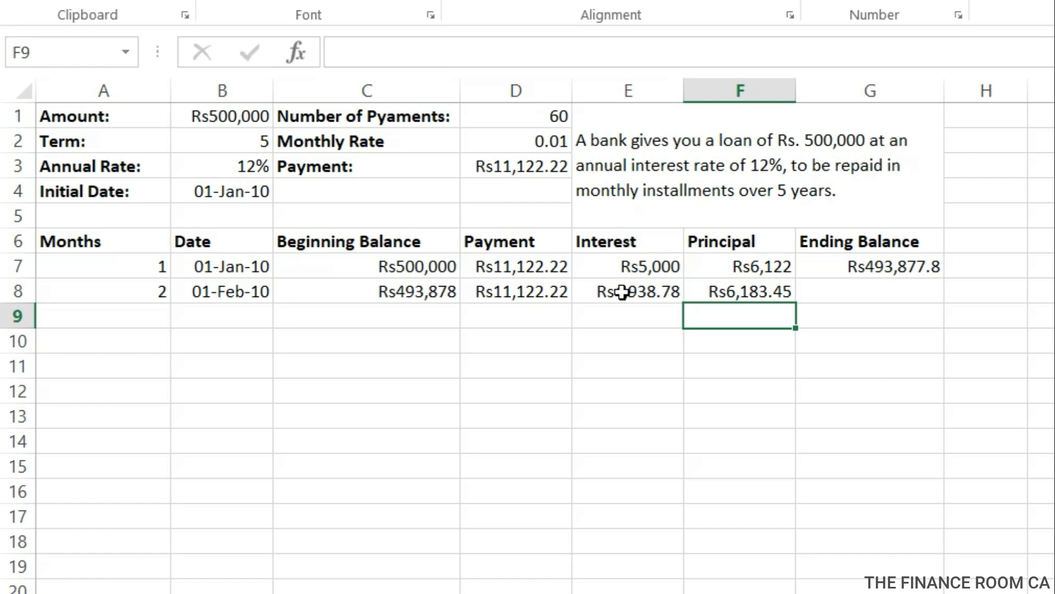
# Calculate the second month's ending balance in G8 with the formula =C8-F8.
pyautogui.click(860, 299)
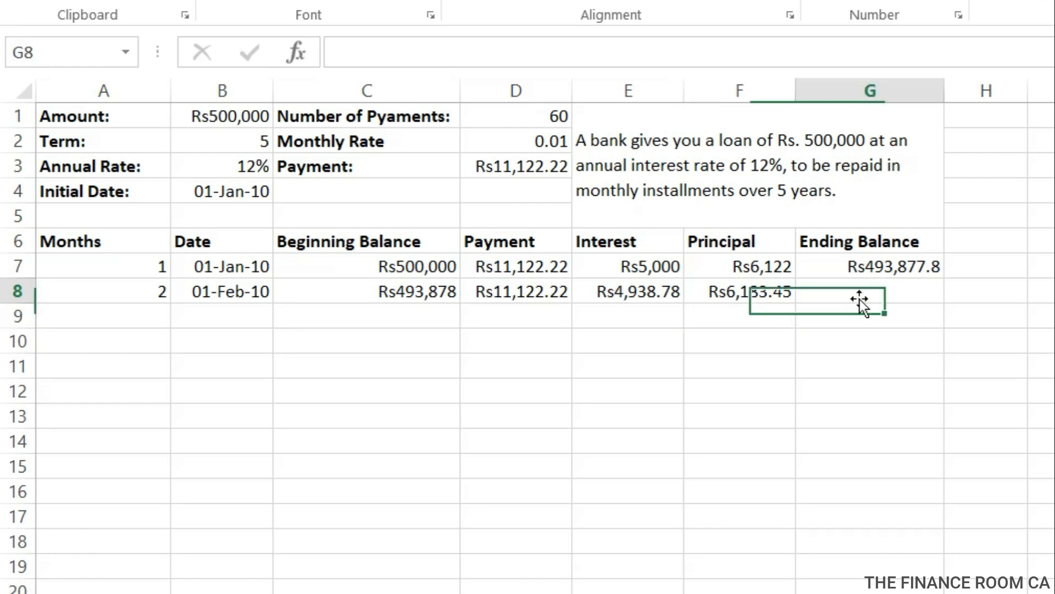
pyautogui.write('=')
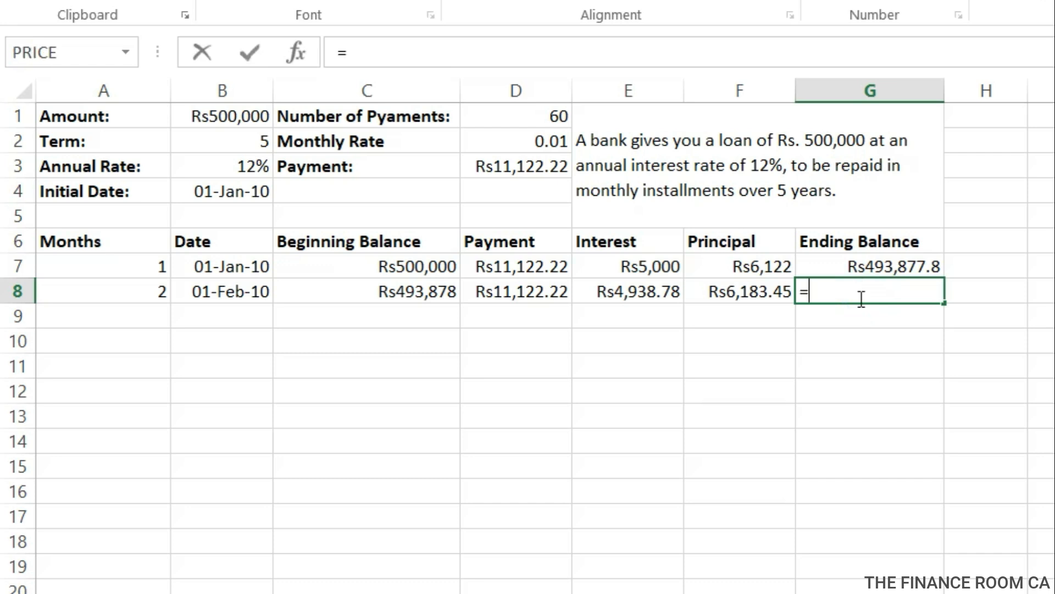
pyautogui.click(427, 292)
pyautogui.write('-')
pyautogui.click(772, 297)
pyautogui.press('Return')
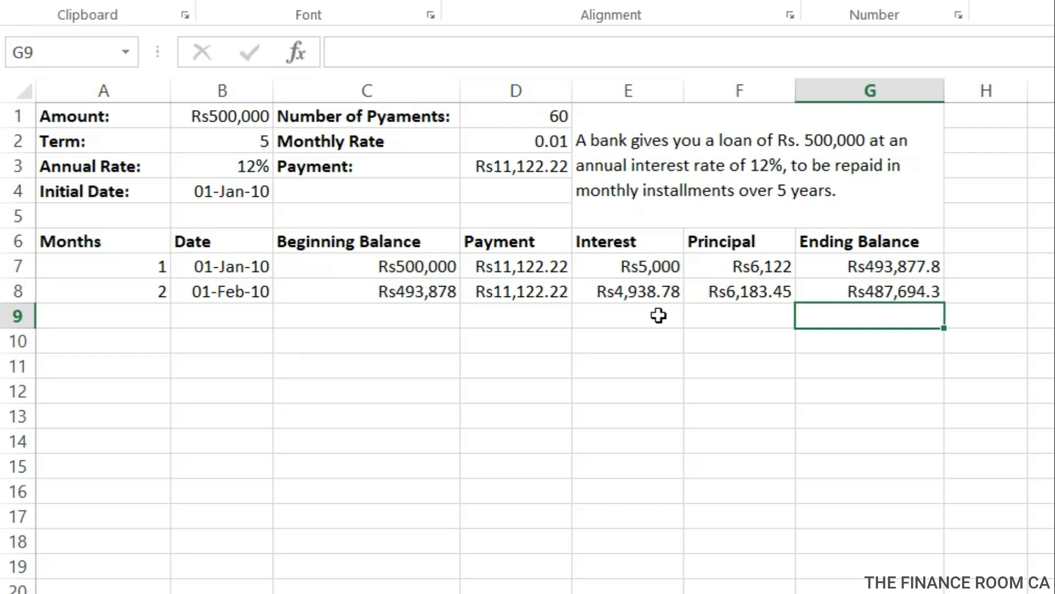
# Try to fill the first two months' rows, A7:G8, down to row 18 and undo the fill.
pyautogui.click(151, 316)
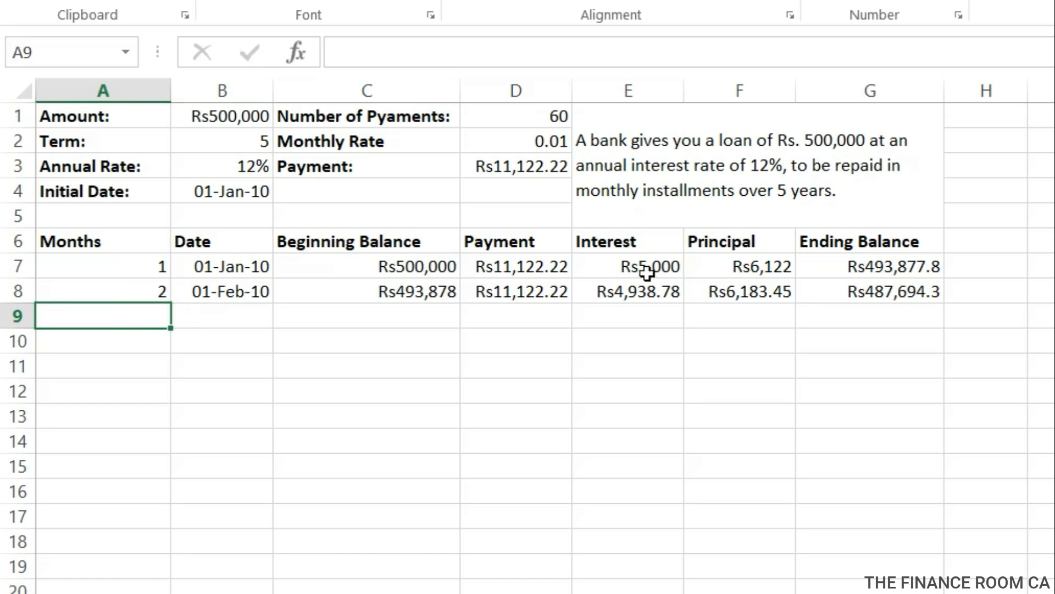
pyautogui.moveTo(157, 269); pyautogui.dragTo(943, 547)
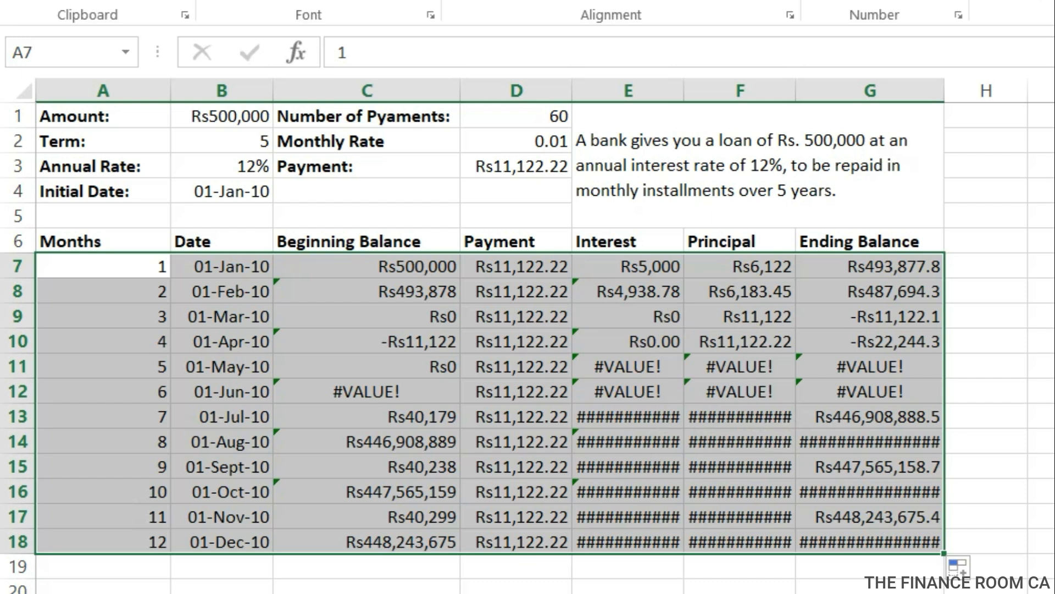
pyautogui.hotkey('ctrl', 'z')
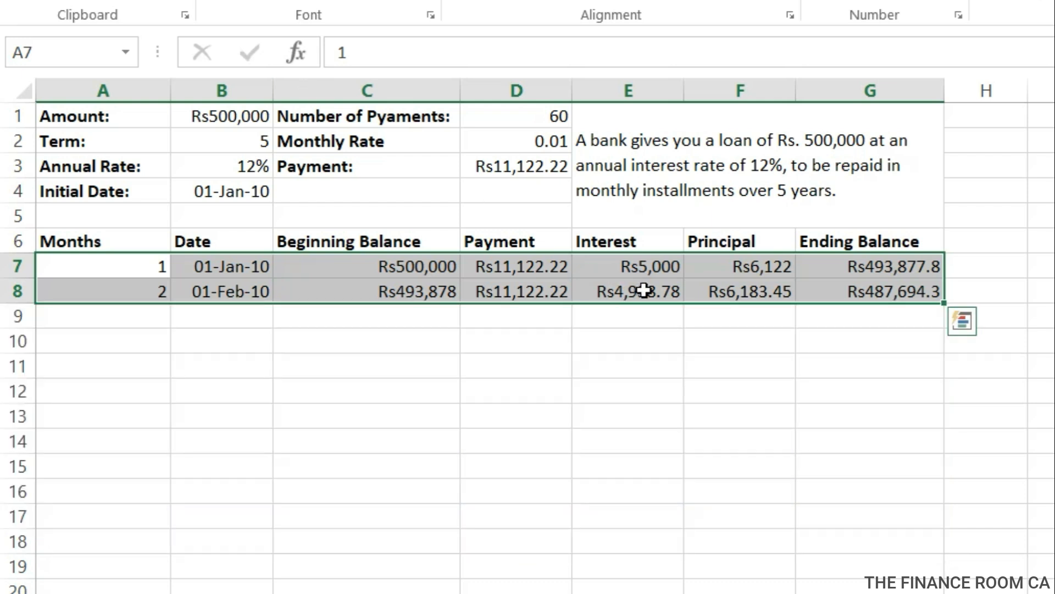
# Enter month 3 in A9 and extend the monthly dates from B7:B8 down into B9.
pyautogui.click(162, 323)
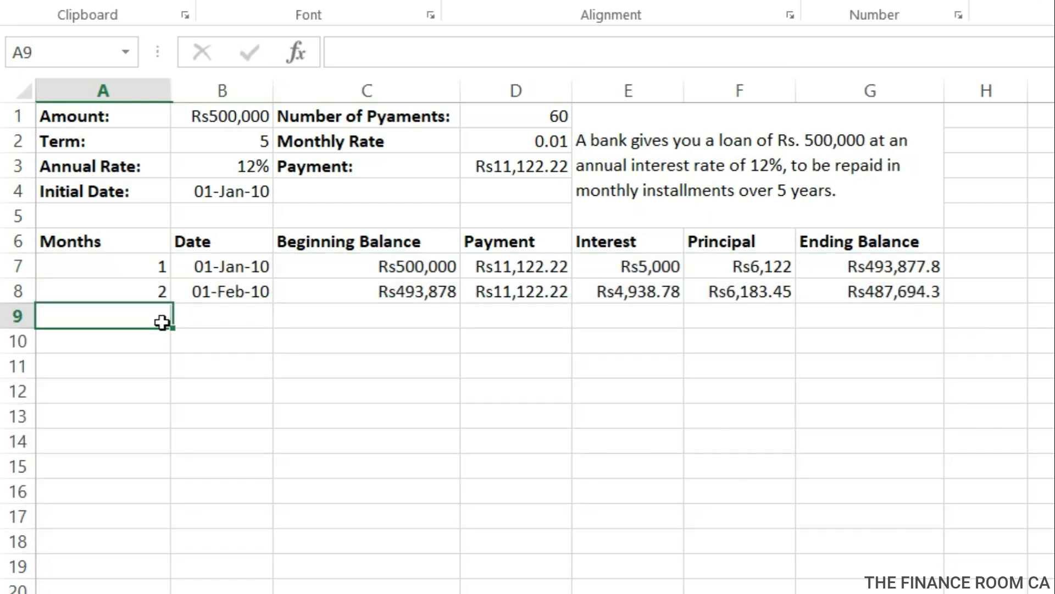
pyautogui.write('3')
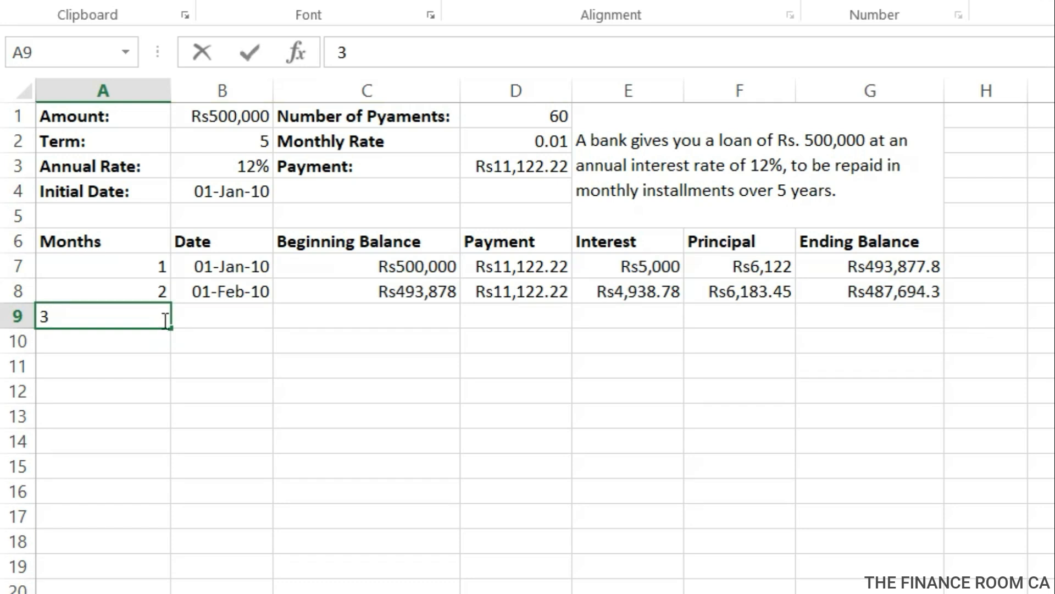
pyautogui.press('Tab')
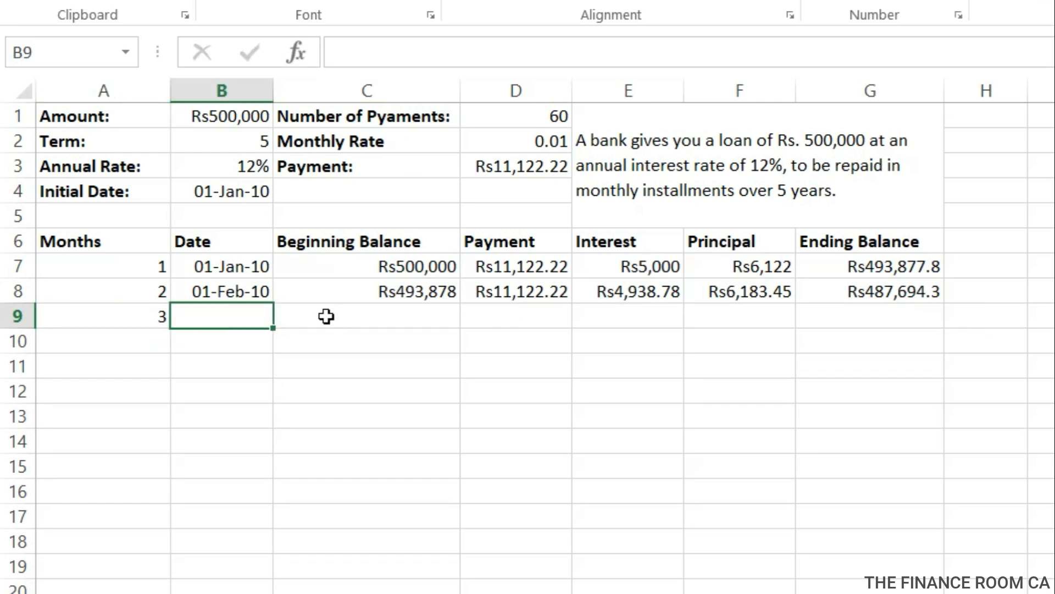
pyautogui.moveTo(249, 268); pyautogui.dragTo(271, 327)
# Link the third month's beginning balance in C9 to the previous ending balance with the formula =G8.
pyautogui.click(371, 320)
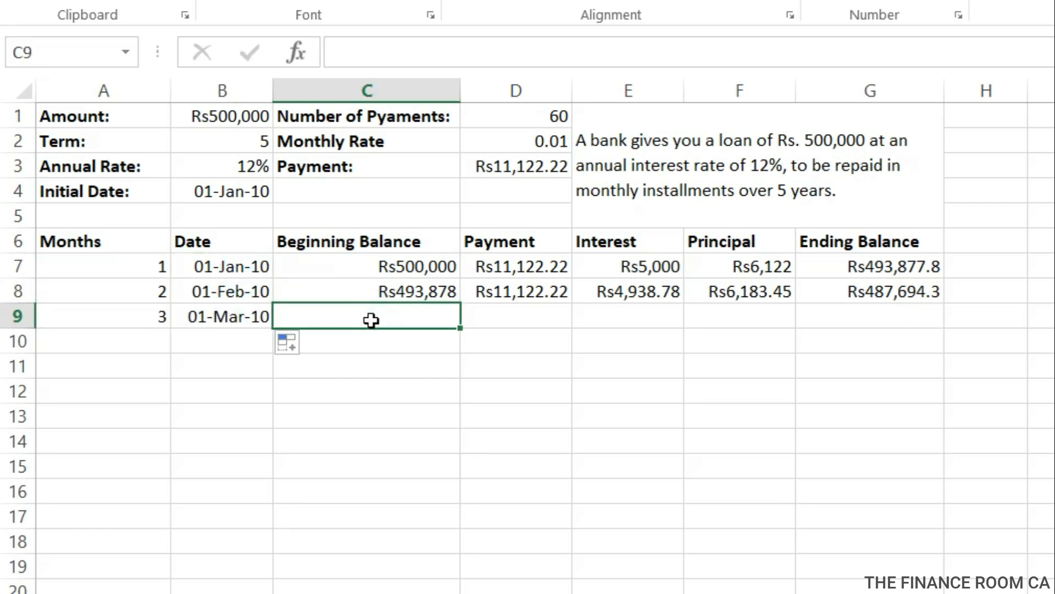
pyautogui.write('=')
pyautogui.click(928, 293)
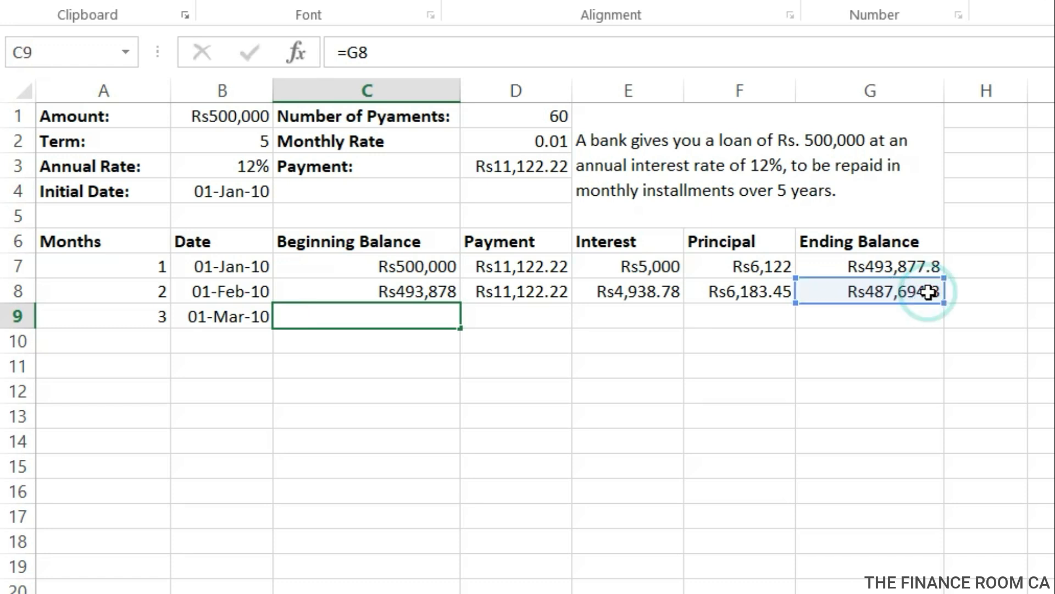
pyautogui.press('Return')
# Fill the payment formula from D7:D8 down into D9 for the third month.
pyautogui.click(488, 317)
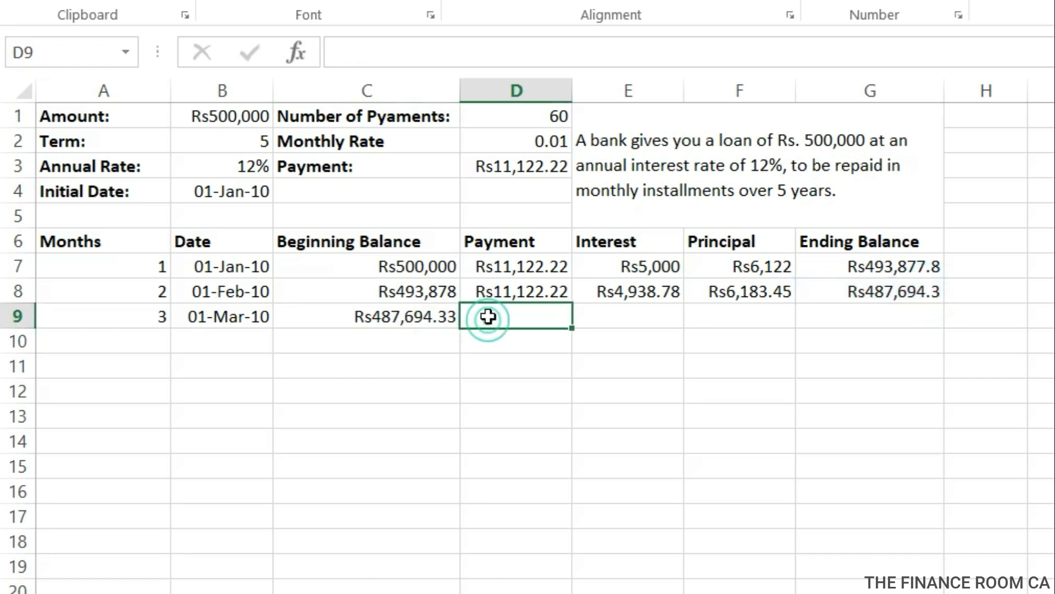
pyautogui.click(552, 286)
pyautogui.moveTo(558, 268); pyautogui.dragTo(572, 325)
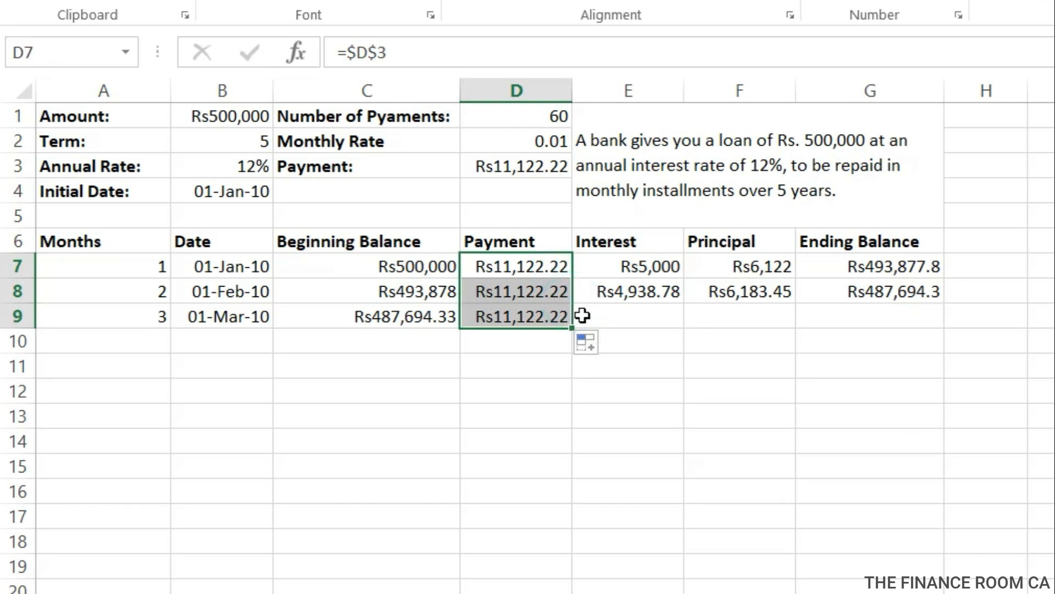
# Calculate the third month's interest in E9 with an absolute reference to the monthly rate, using the formula =C9*$D$2.
pyautogui.click(582, 315)
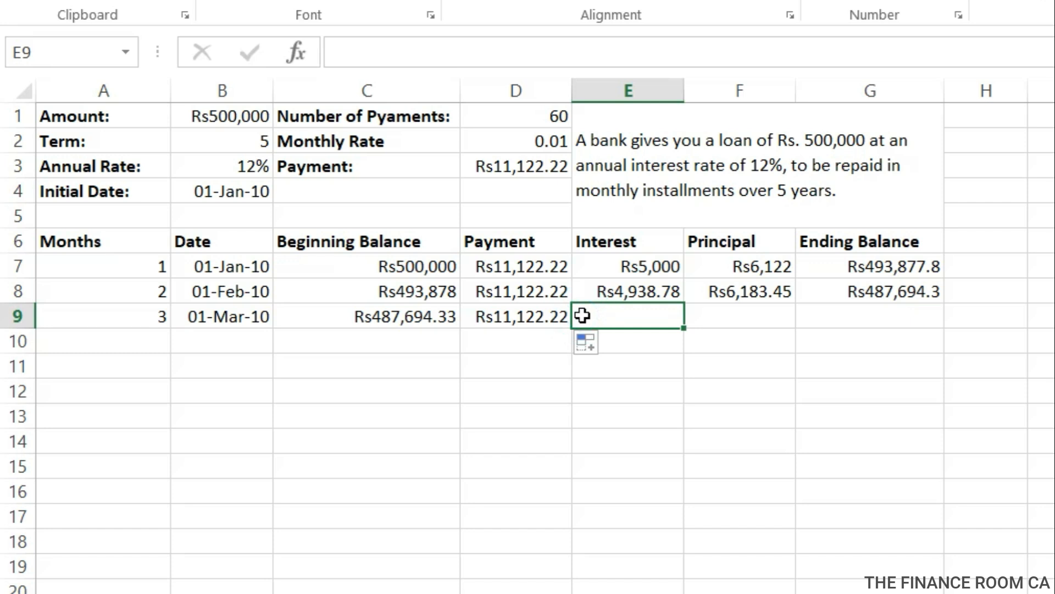
pyautogui.write('=')
pyautogui.click(451, 315)
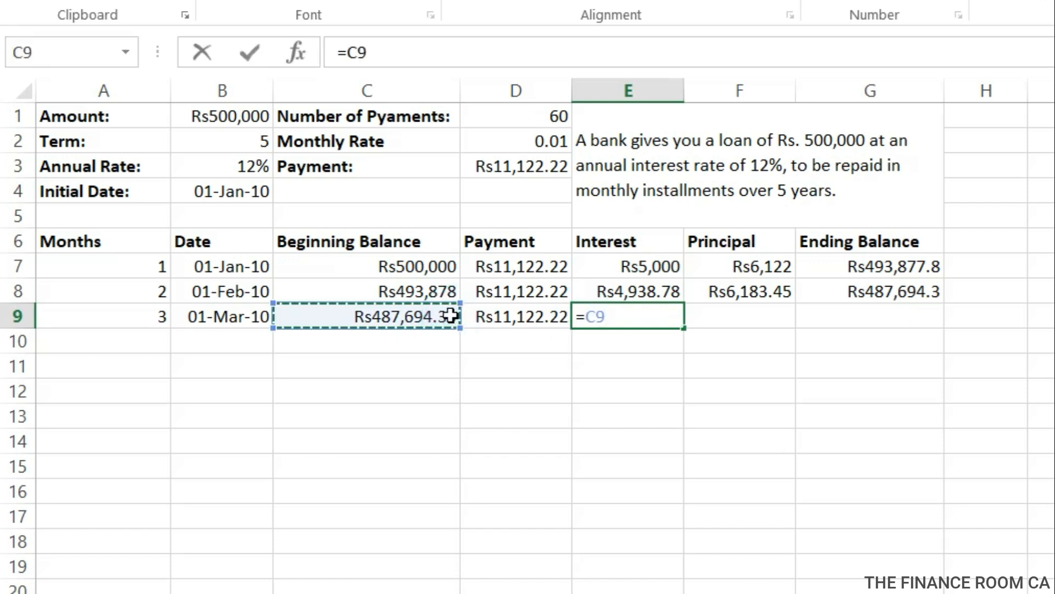
pyautogui.write('*')
pyautogui.click(509, 147)
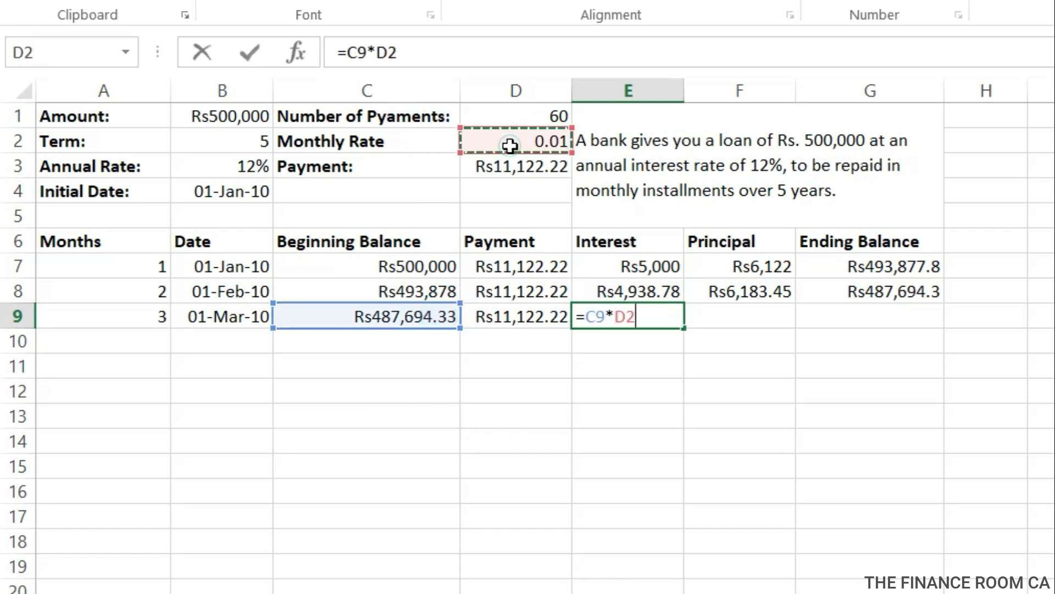
pyautogui.click(613, 311)
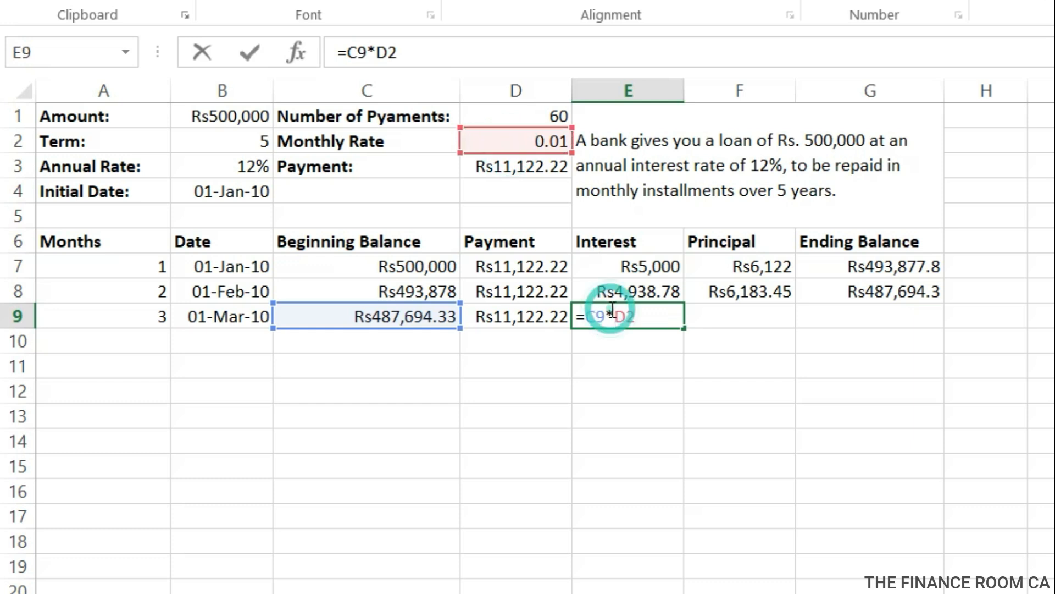
pyautogui.write('$')
pyautogui.click(637, 316)
pyautogui.write('$')
pyautogui.press('Return')
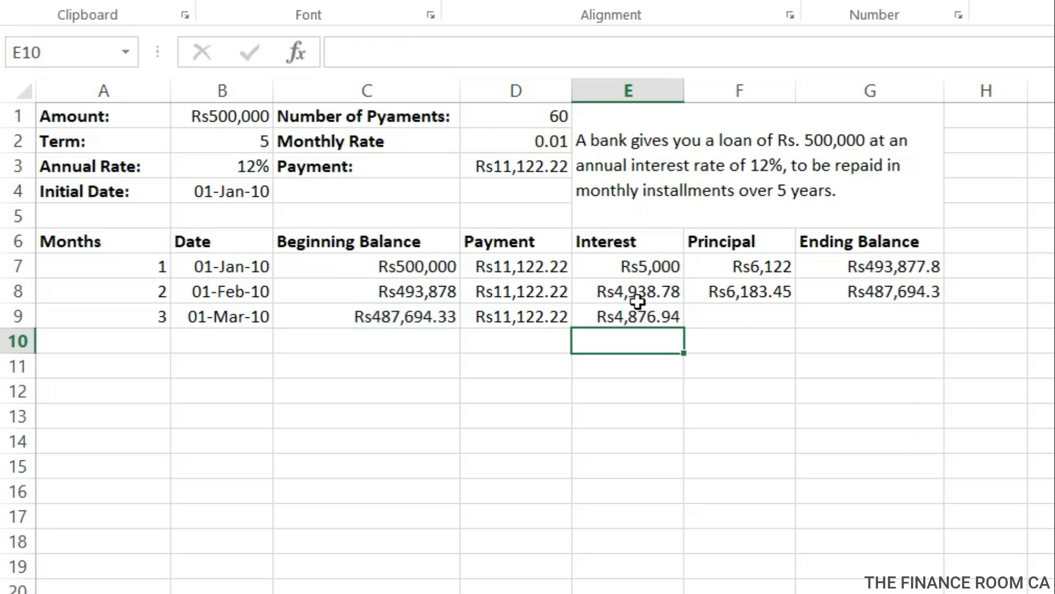
# Make the monthly rate reference absolute in the second month's interest formula in E8, giving =C8*$D$2.
pyautogui.doubleClick(640, 291)
pyautogui.click(615, 291)
pyautogui.write('$D2')
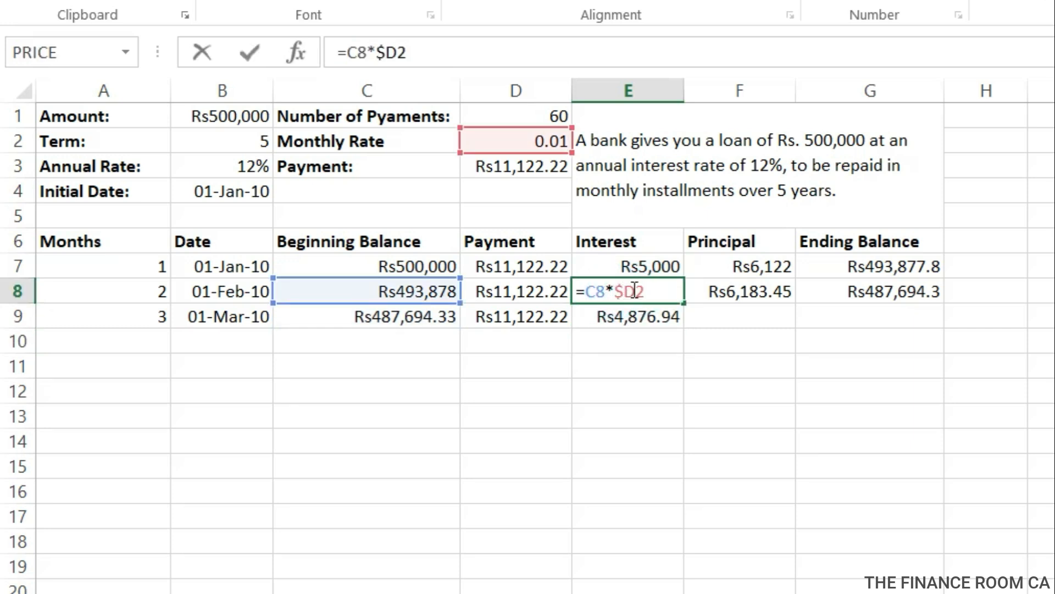
pyautogui.click(636, 291)
pyautogui.write('$')
pyautogui.press('Return')
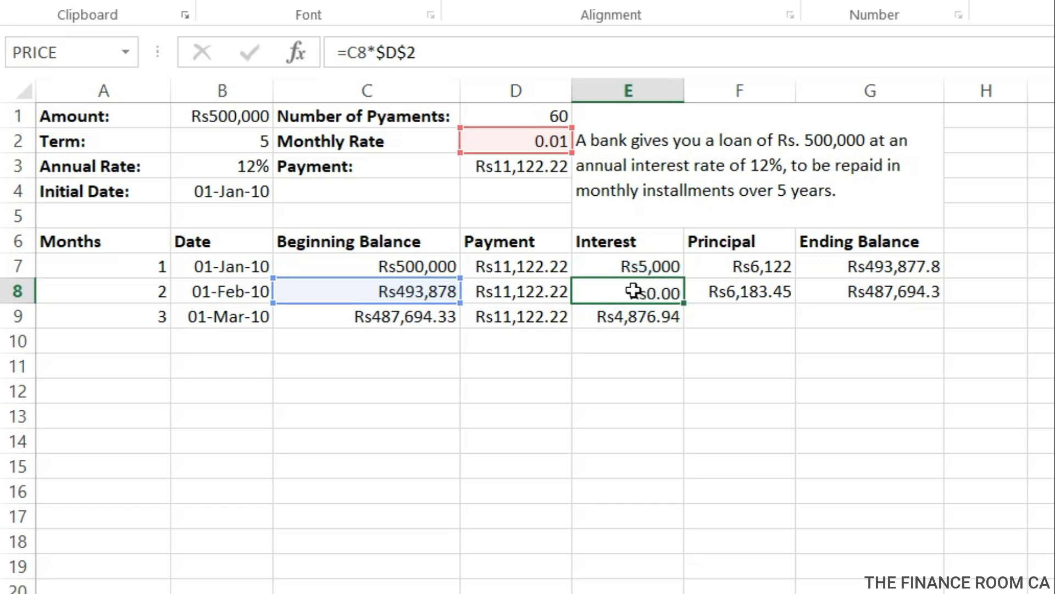
# Calculate the third month's principal in F9 as payment minus interest with the formula =D9-E9.
pyautogui.click(717, 319)
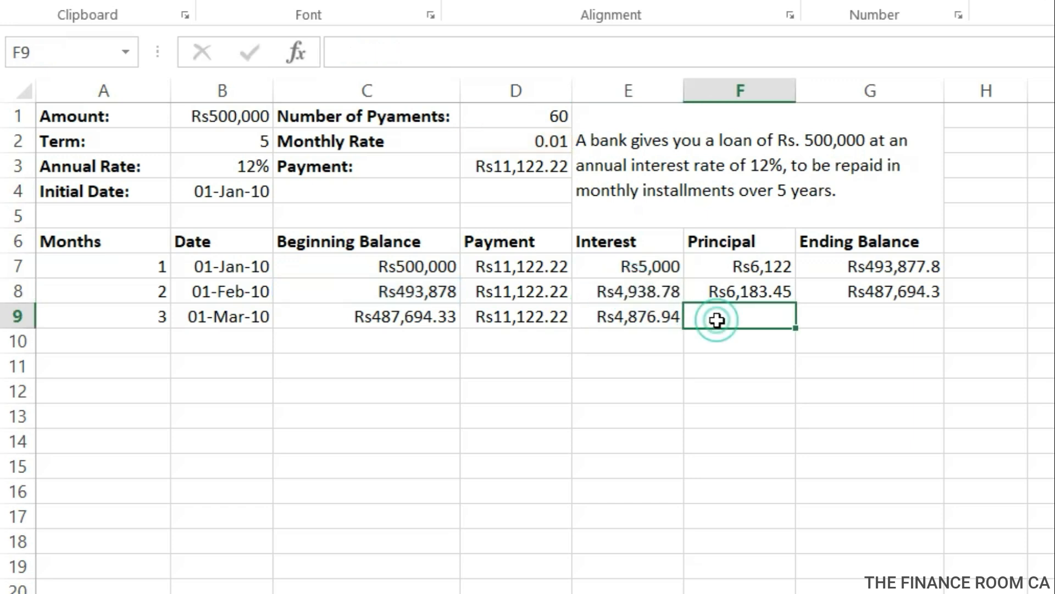
pyautogui.doubleClick(717, 320)
pyautogui.write('=')
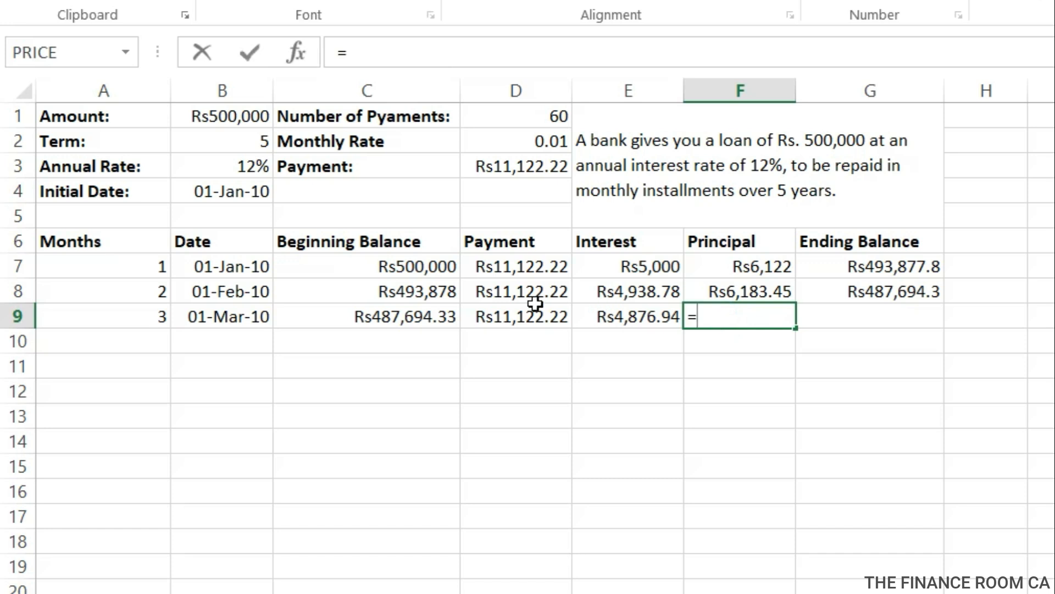
pyautogui.click(533, 312)
pyautogui.write('-')
pyautogui.click(633, 317)
pyautogui.press('Return')
# Calculate the third month's ending balance in G9 with the formula =C9-F9.
pyautogui.click(841, 314)
pyautogui.write('=')
pyautogui.click(398, 325)
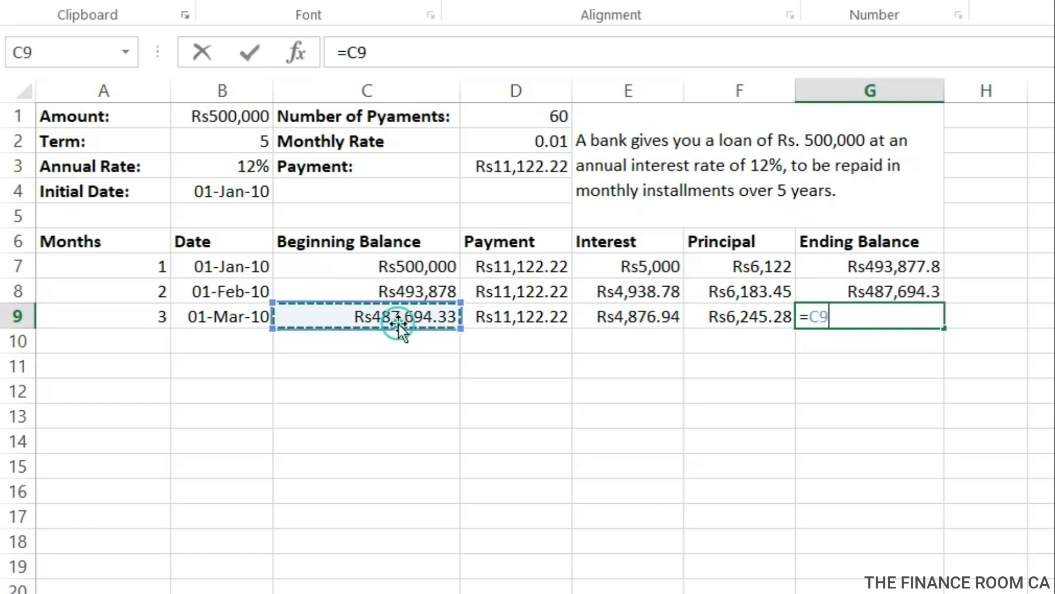
pyautogui.write('-')
pyautogui.click(726, 318)
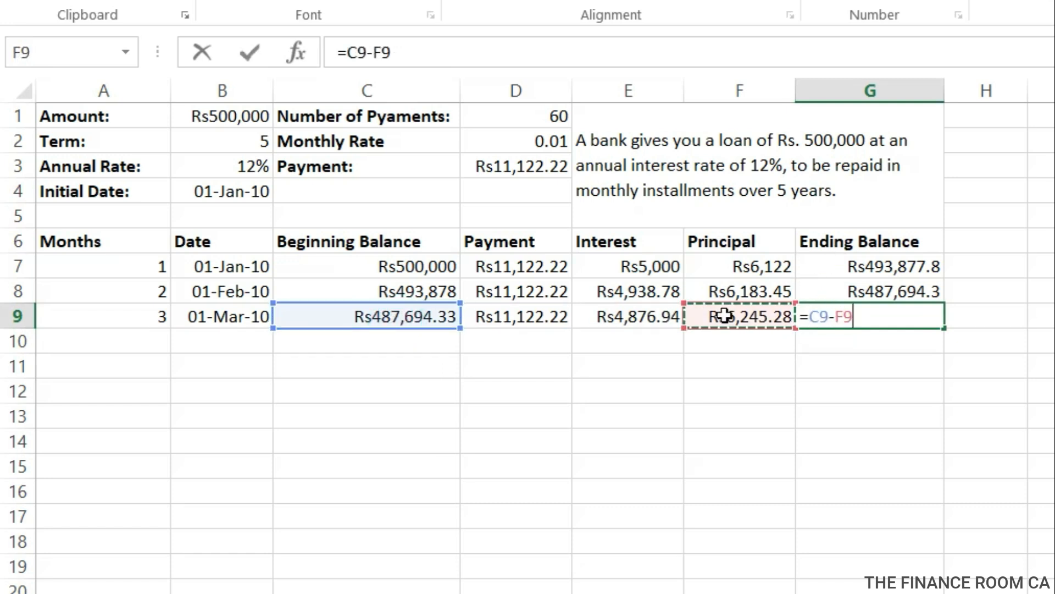
pyautogui.press('Return')
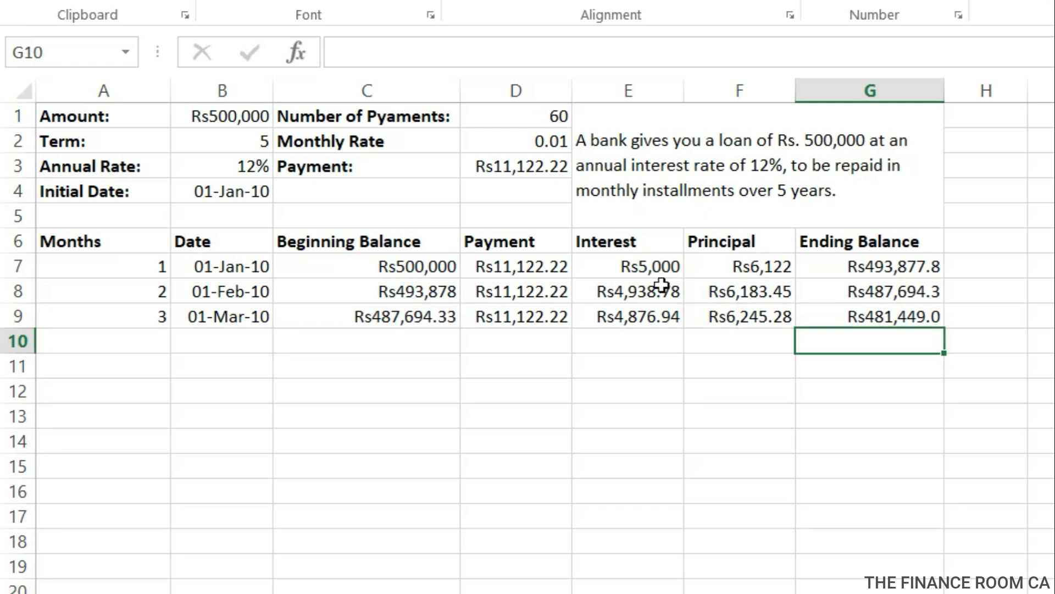
# Fill the second and third months' rows, A8:G9, down to row 66 so the schedule ends at month 60.
pyautogui.moveTo(88, 296); pyautogui.dragTo(926, 593)
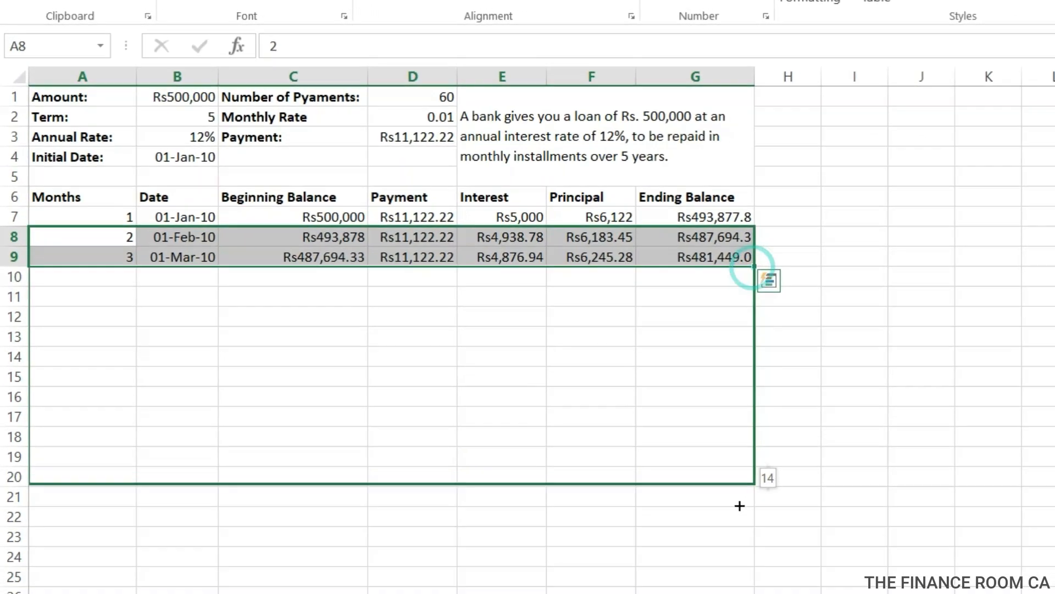
pyautogui.moveTo(740, 505); pyautogui.dragTo(739, 506)
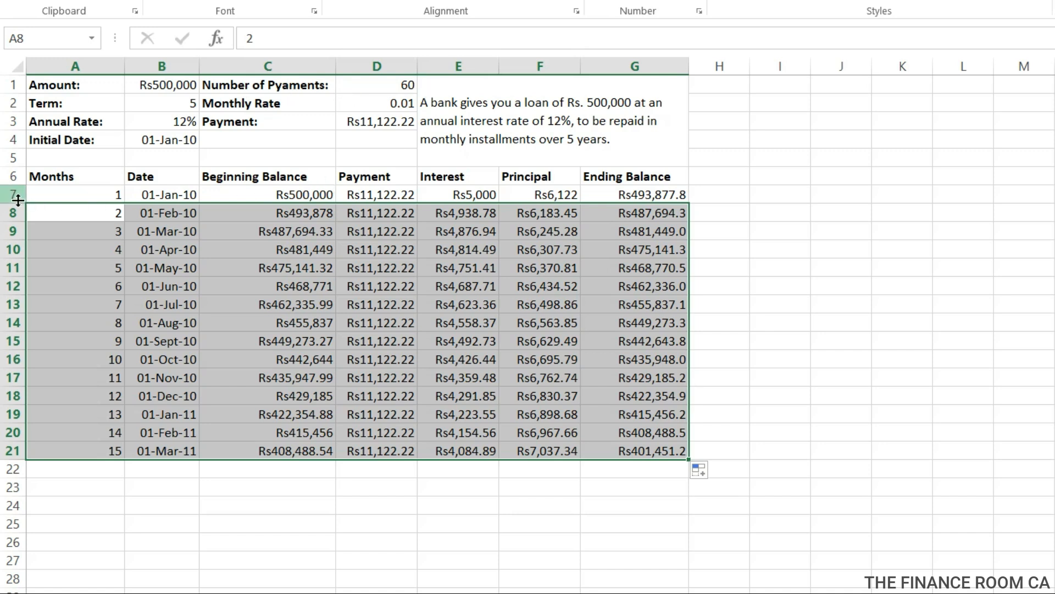
pyautogui.moveTo(686, 458); pyautogui.dragTo(691, 205)
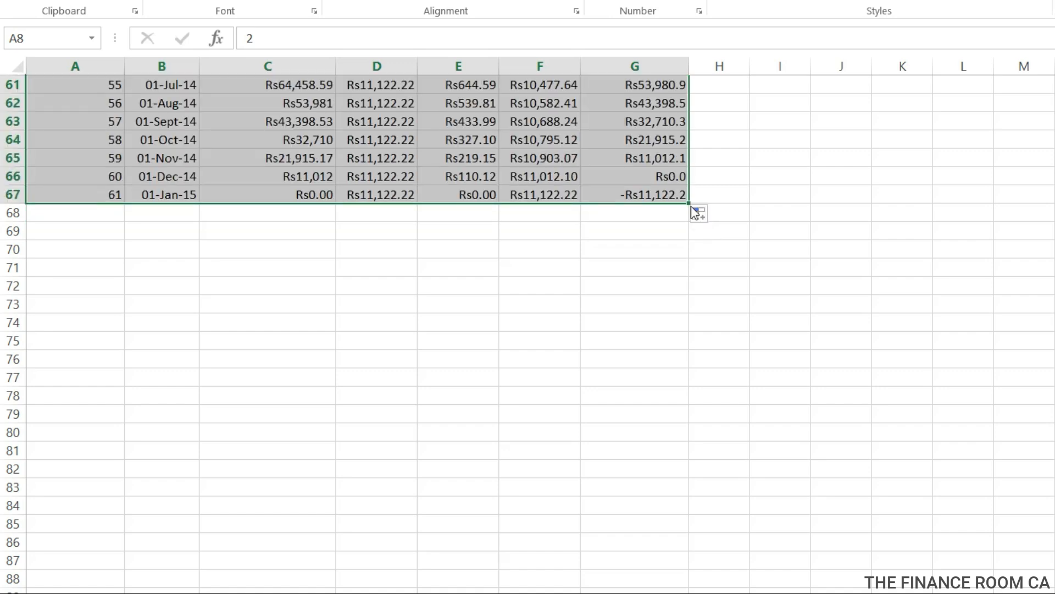
pyautogui.moveTo(689, 204); pyautogui.dragTo(688, 189)
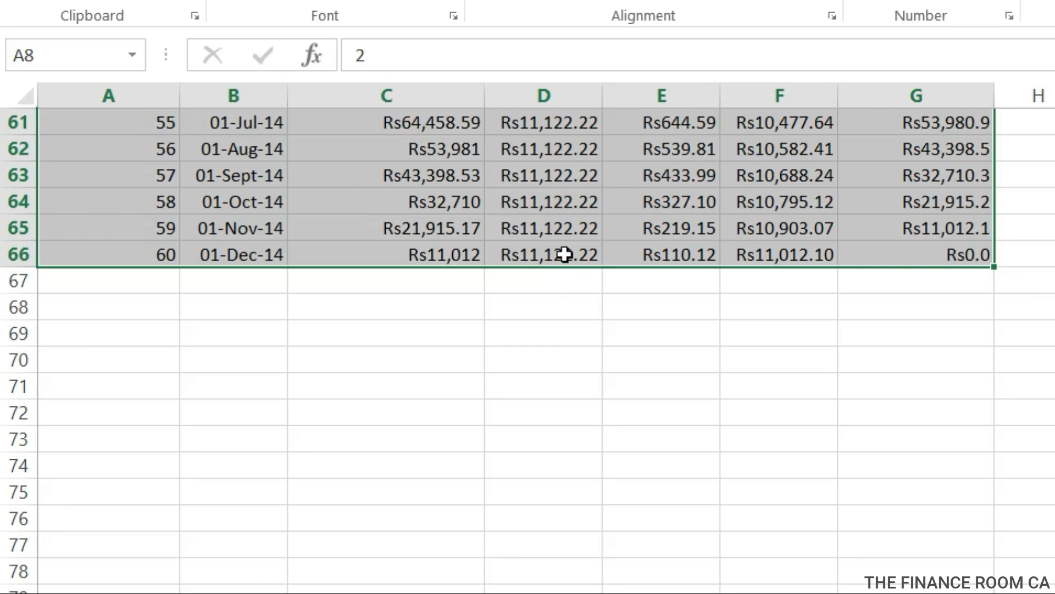
# Total all payments in D67 with the formula =SUM(D7:D66).
pyautogui.click(561, 289)
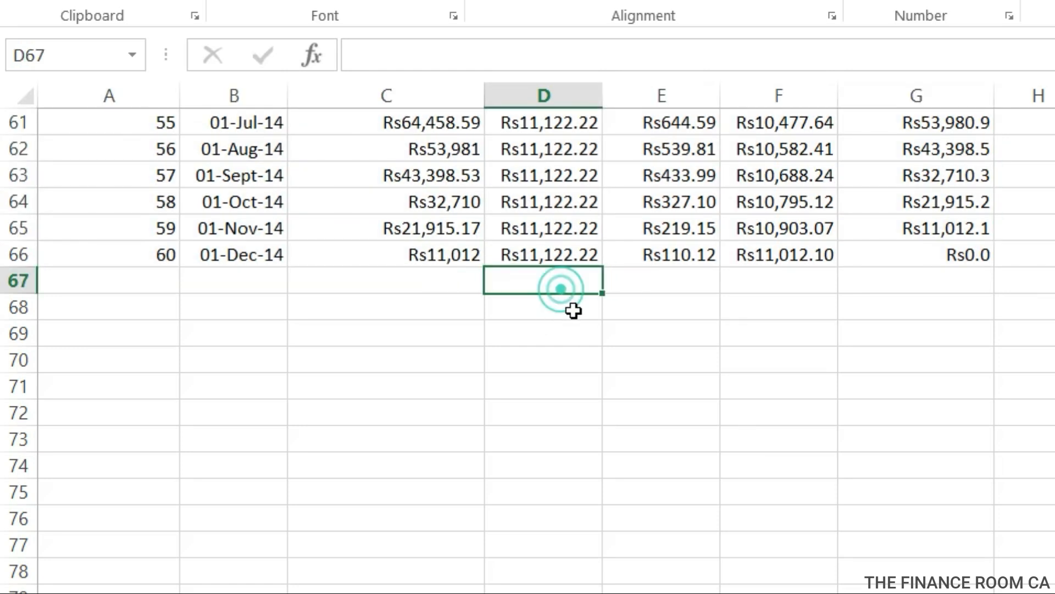
pyautogui.write('=')
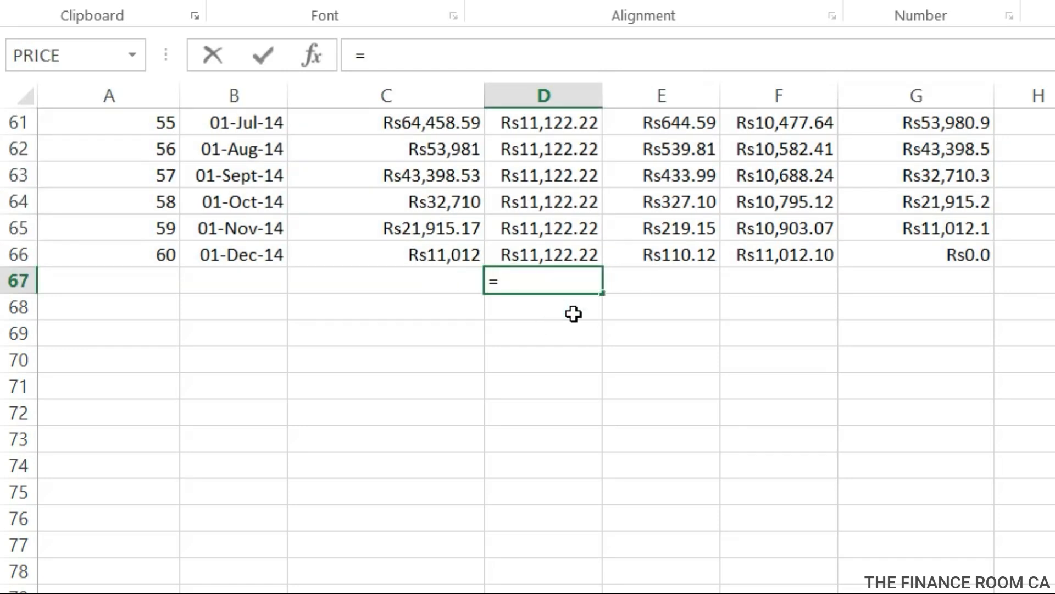
pyautogui.write('sum*')
pyautogui.press('BackSpace')
pyautogui.write('(')
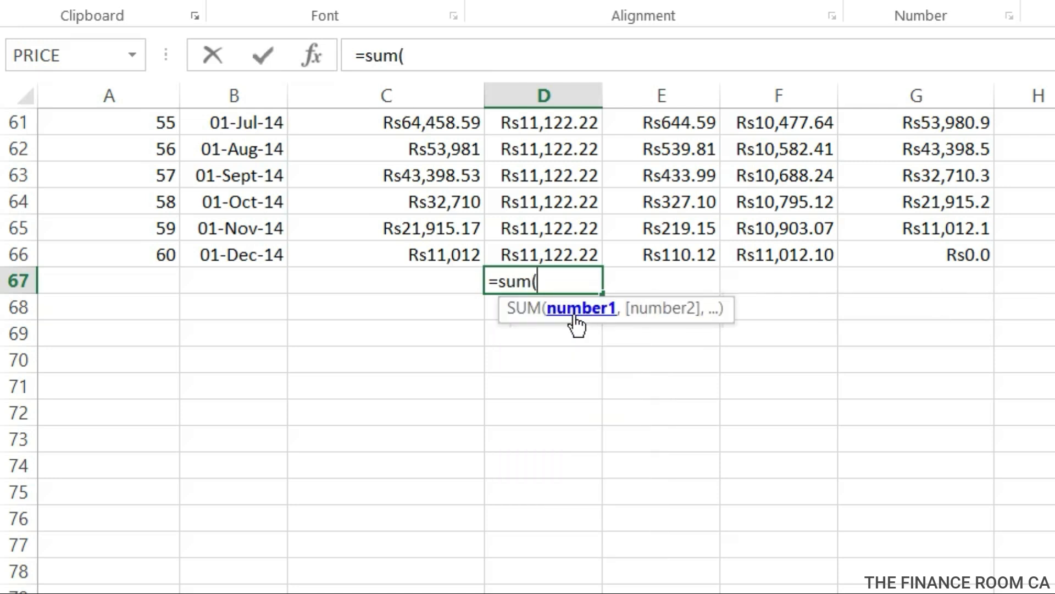
pyautogui.write('D7:D')
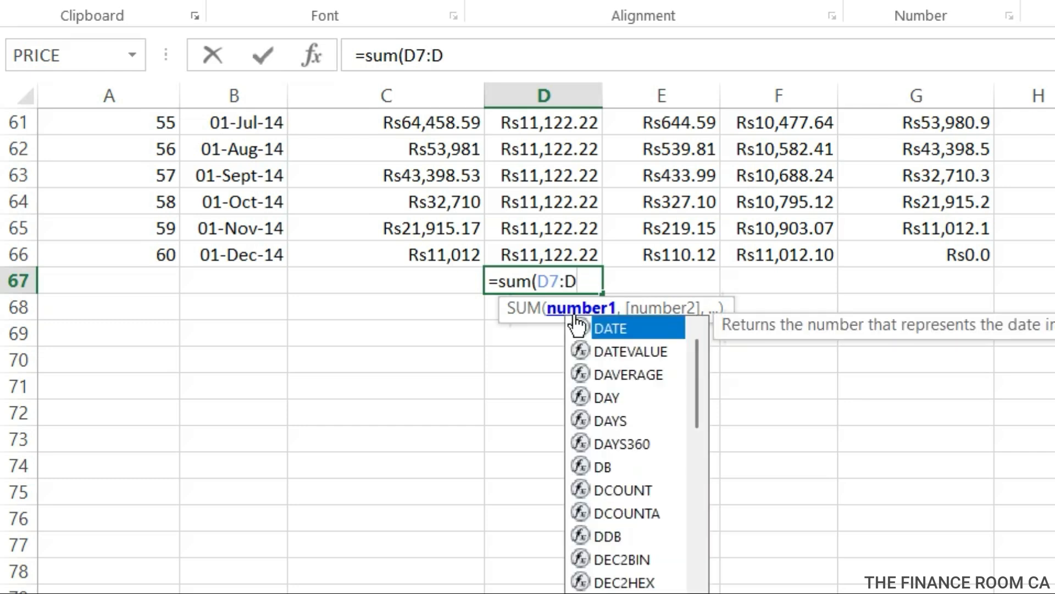
pyautogui.write('66')
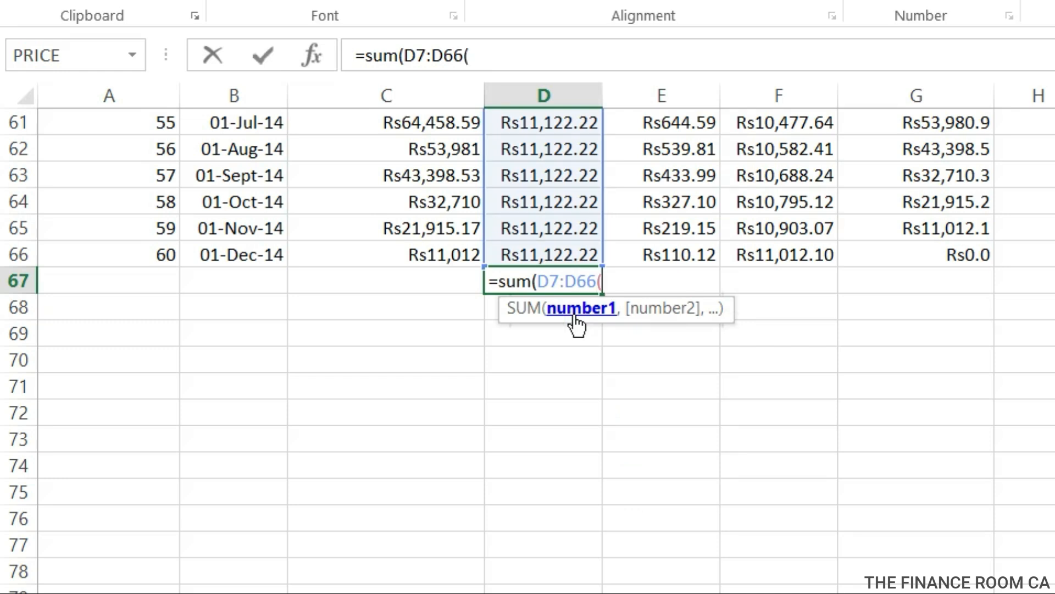
pyautogui.write(')')
pyautogui.press('Return')
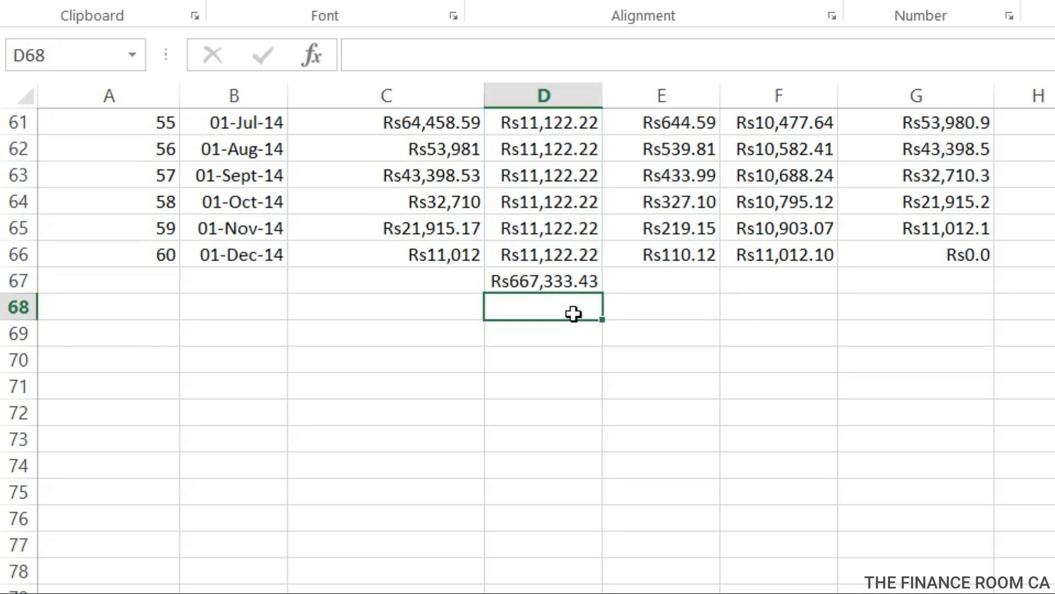
# Make the payment total in D67 bold and fill it across E67 and F67 to total interest and principal.
pyautogui.click(578, 281)
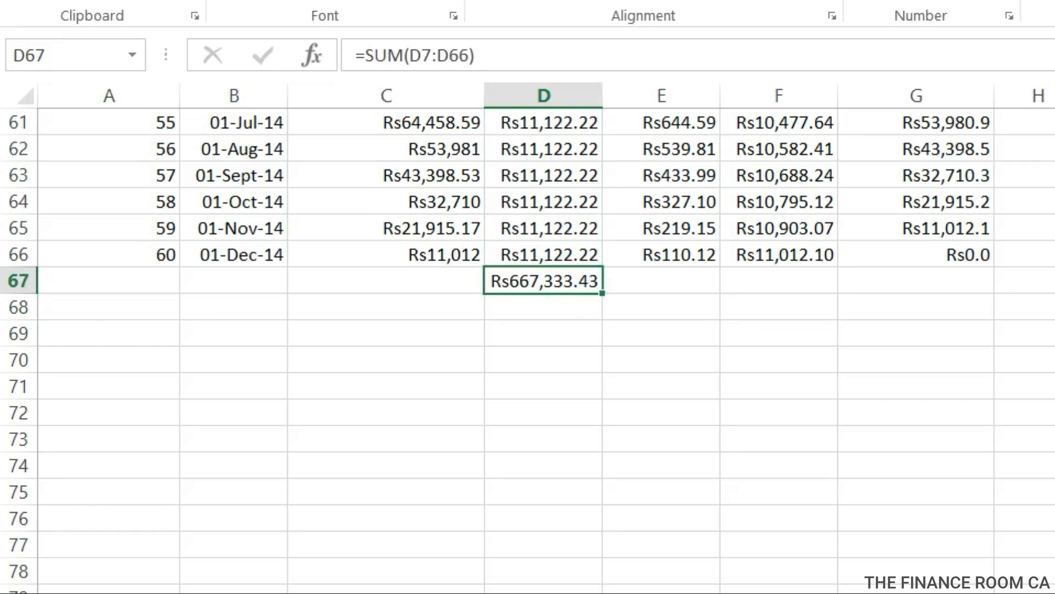
pyautogui.hotkey('ctrl', 'b')
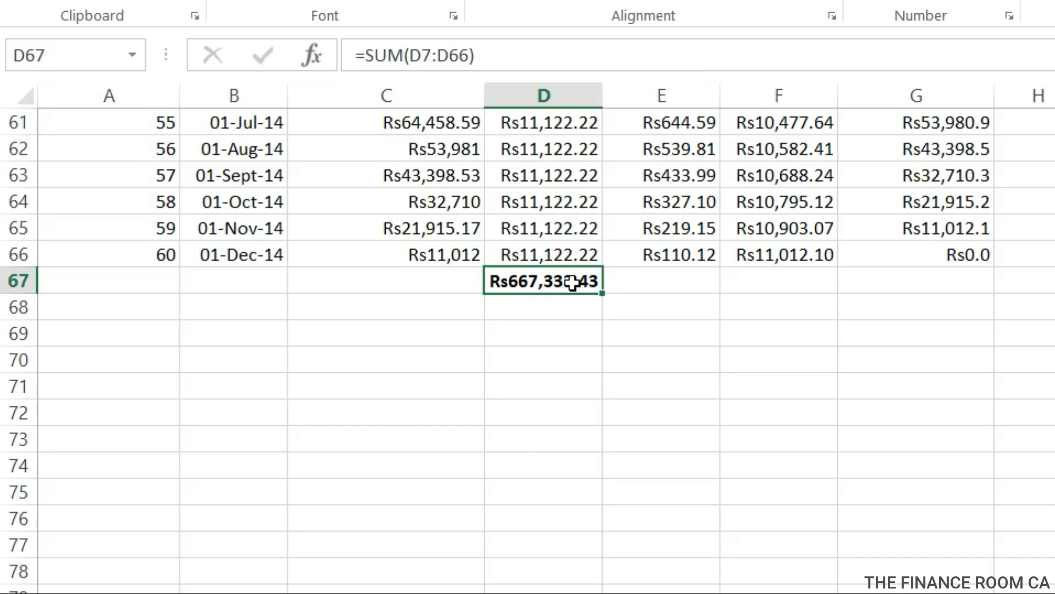
pyautogui.click(674, 283)
pyautogui.click(571, 282)
pyautogui.moveTo(605, 294); pyautogui.dragTo(694, 300)
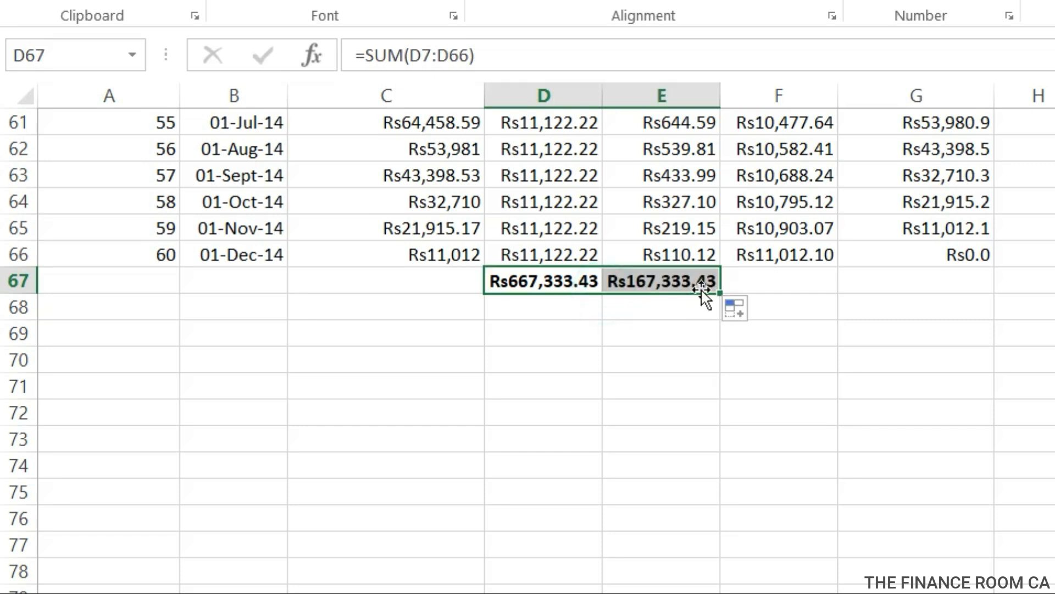
pyautogui.moveTo(722, 294); pyautogui.dragTo(808, 282)
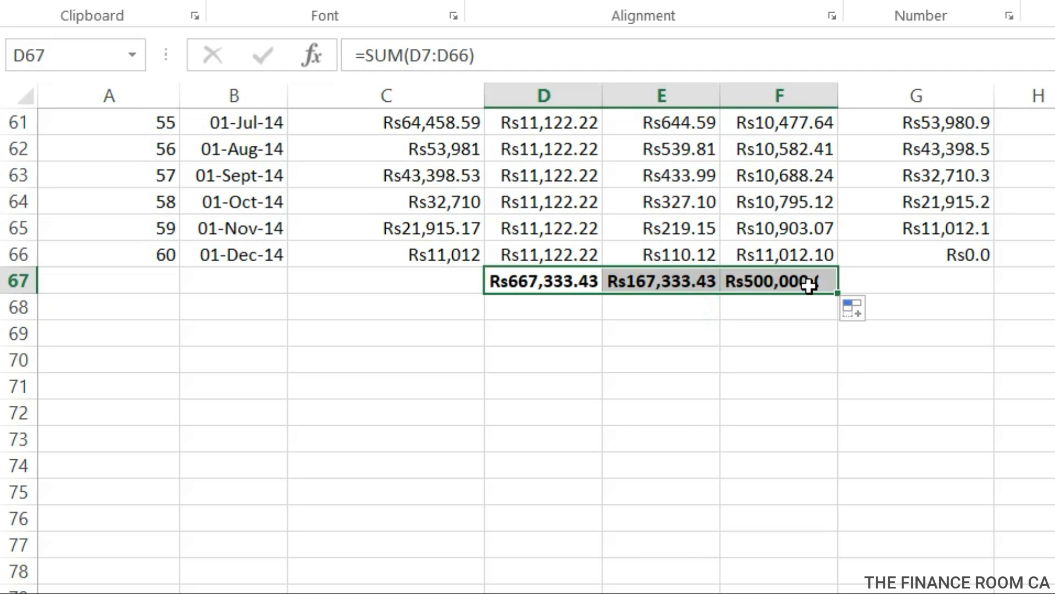
# Check the principal total in F67 against the loan amount in B1 and review the completed schedule.
pyautogui.click(784, 332)
pyautogui.click(775, 285)
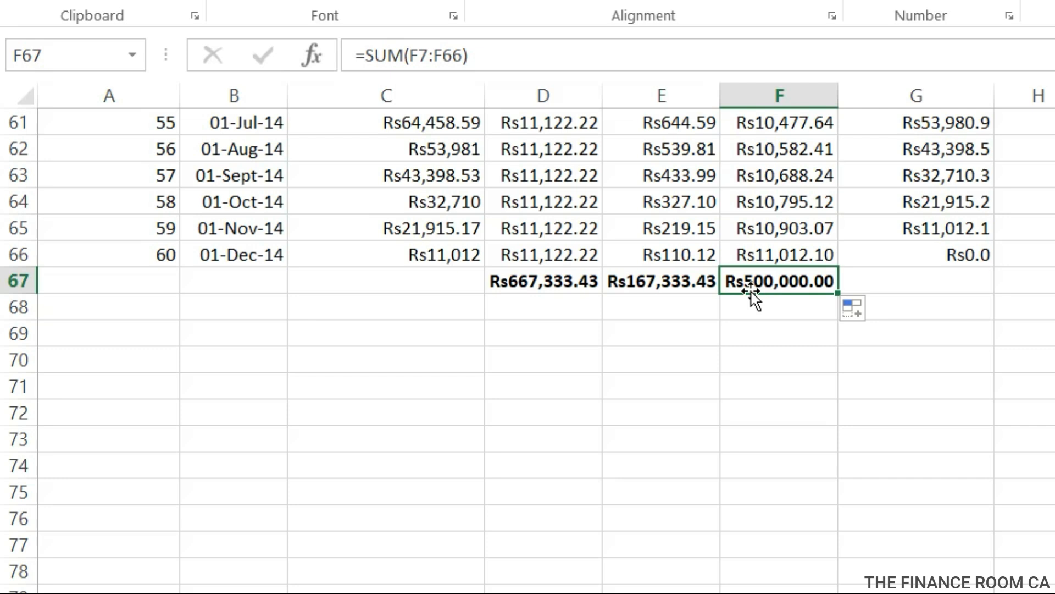
pyautogui.scroll(4, 753, 292)
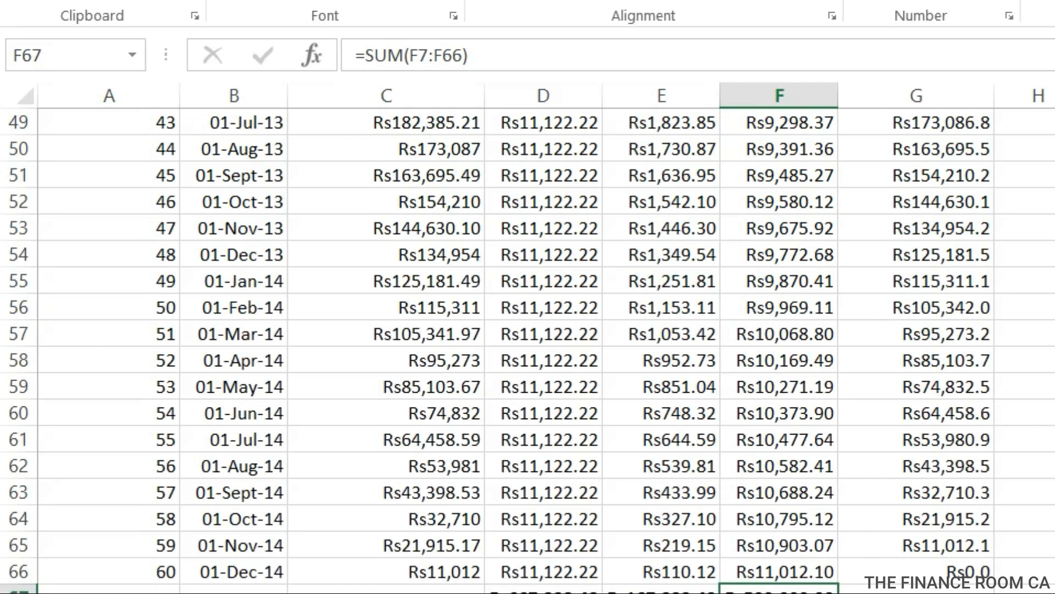
pyautogui.scroll(16, 146, 247)
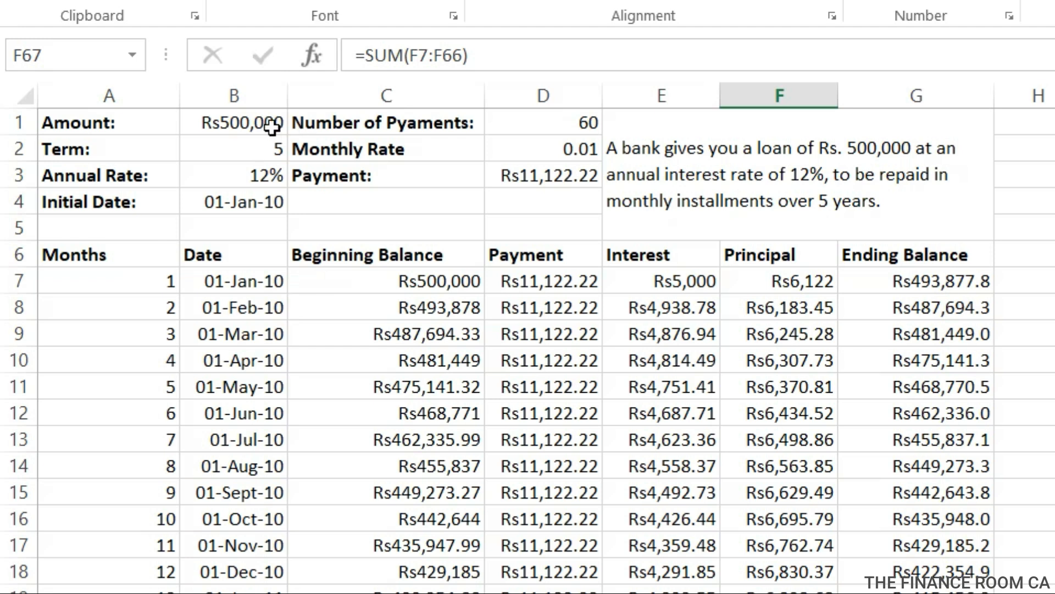
pyautogui.scroll(-15, 528, 350)
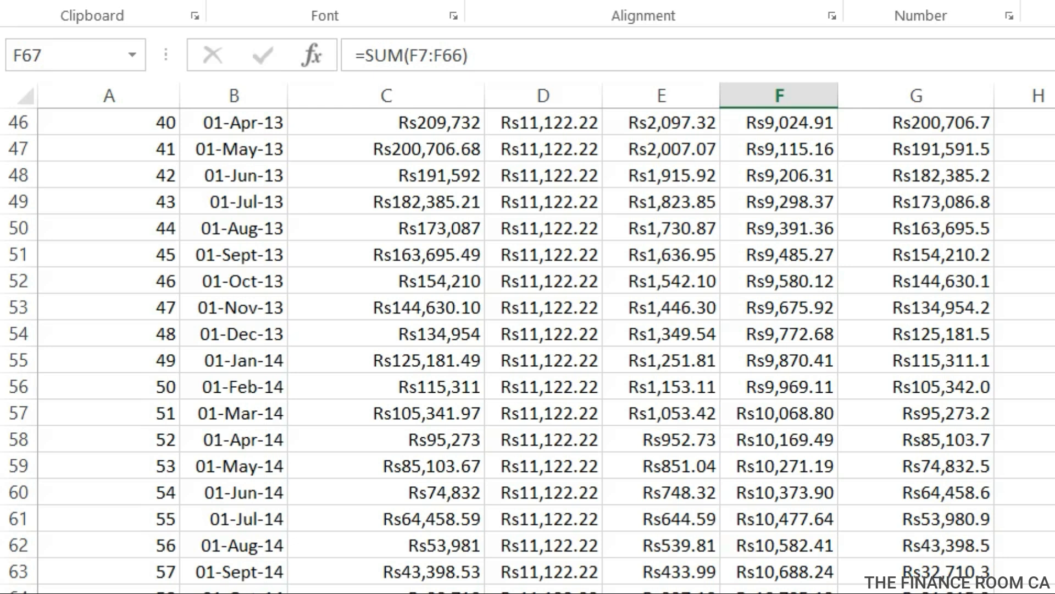
pyautogui.press('Down')
pyautogui.scroll(15, 641, 357)
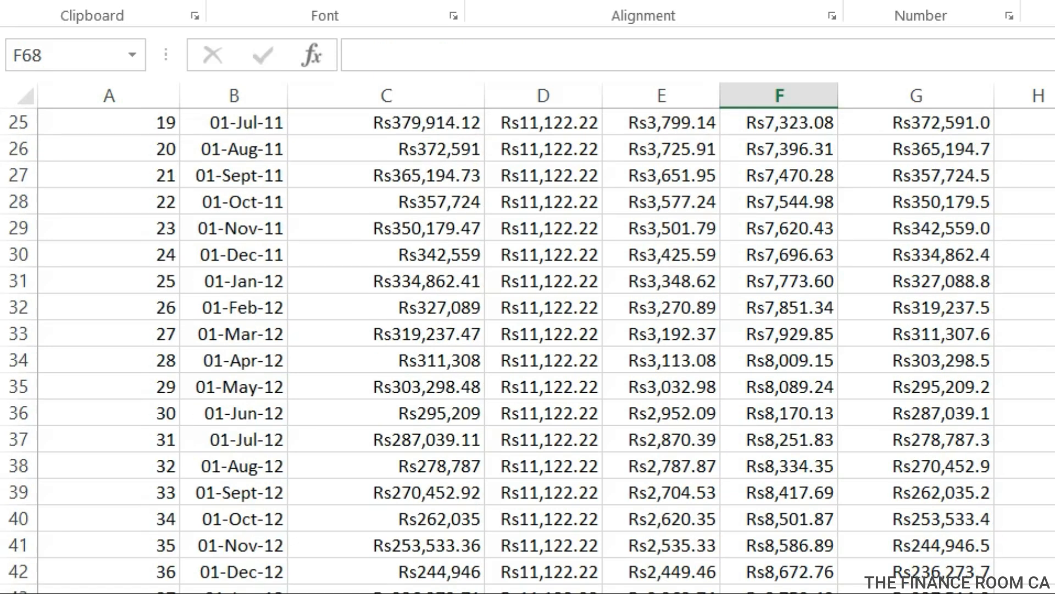